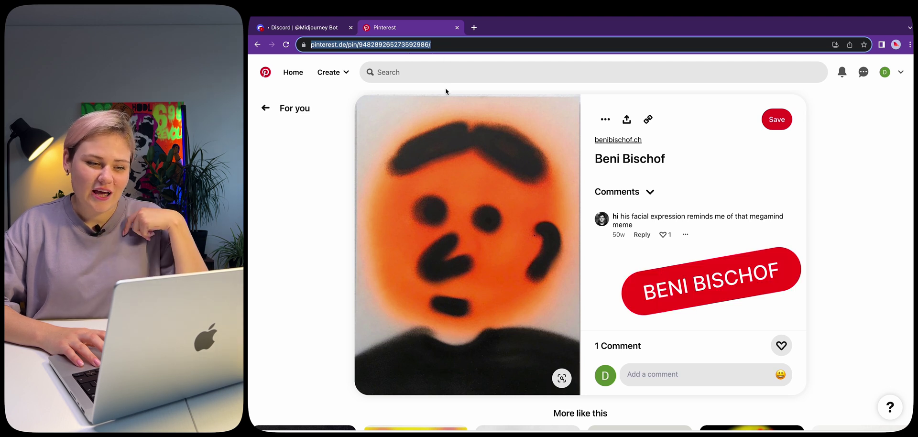
Step: Generate images with Midjourney's /imagine from the Pinterest portrait's image link and the prompt "User Interface, Website --ar 16:9"
click(445, 89)
right_click(465, 202)
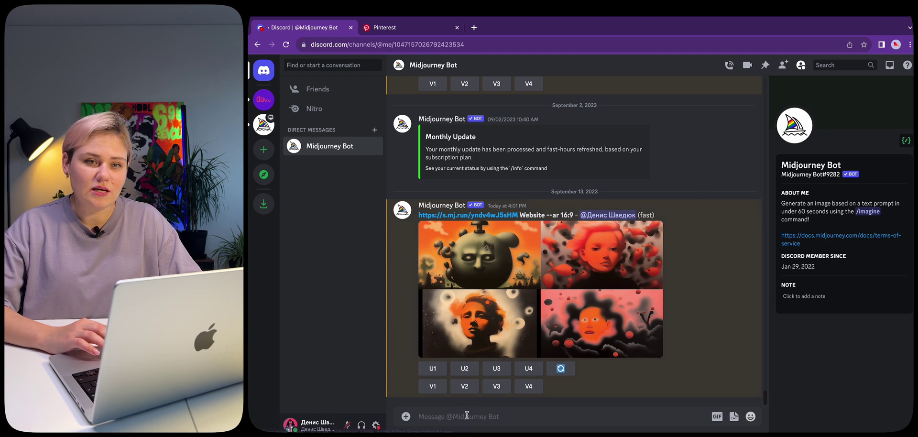
click(466, 416)
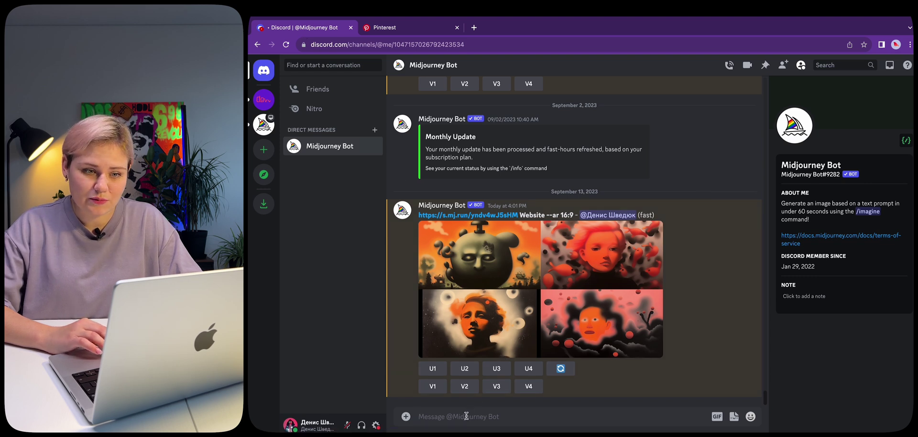
text(/)
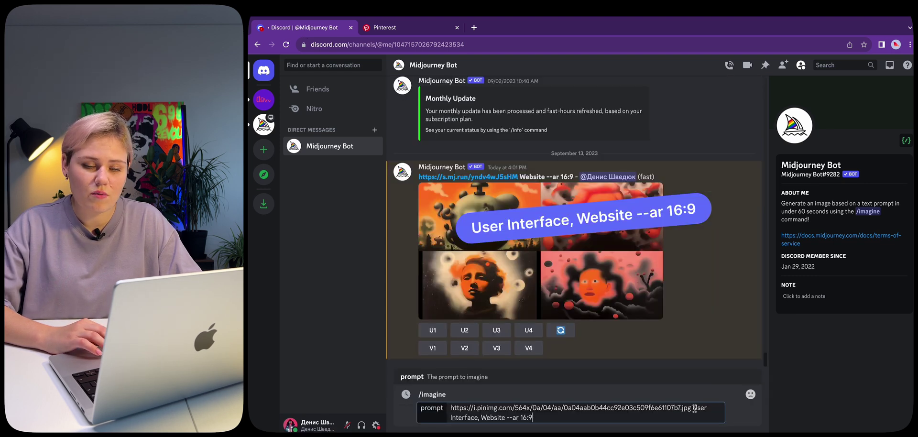
drag(692, 407, 699, 417)
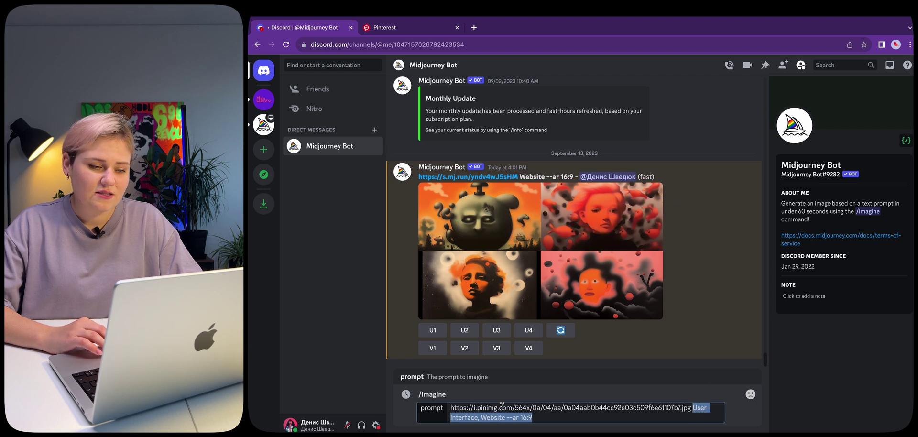
key(Return)
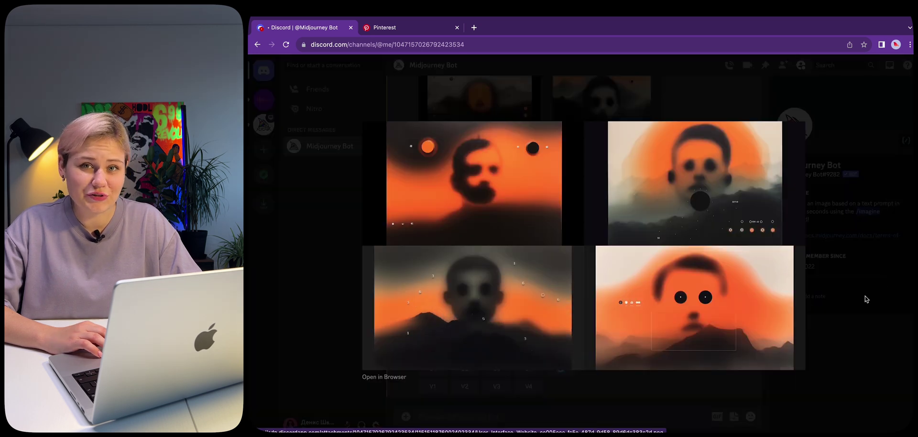
Step: Review the generated image grids and upscale the second image of the latest grid, the dark head with orange dots
click(866, 299)
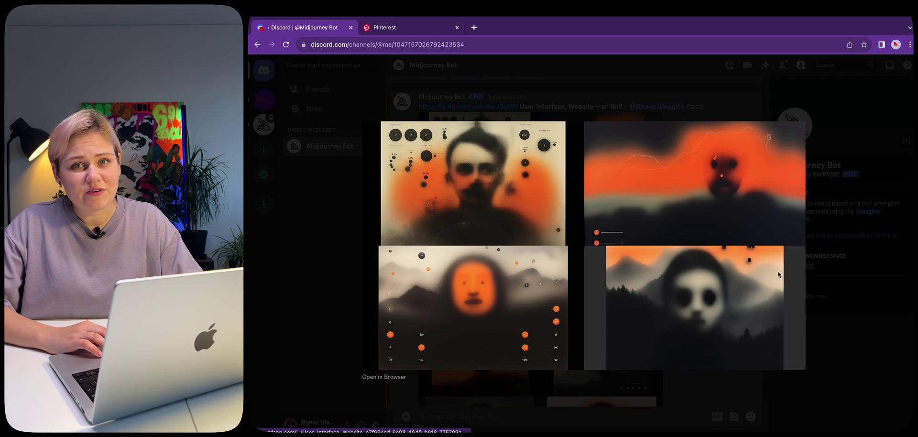
key(Escape)
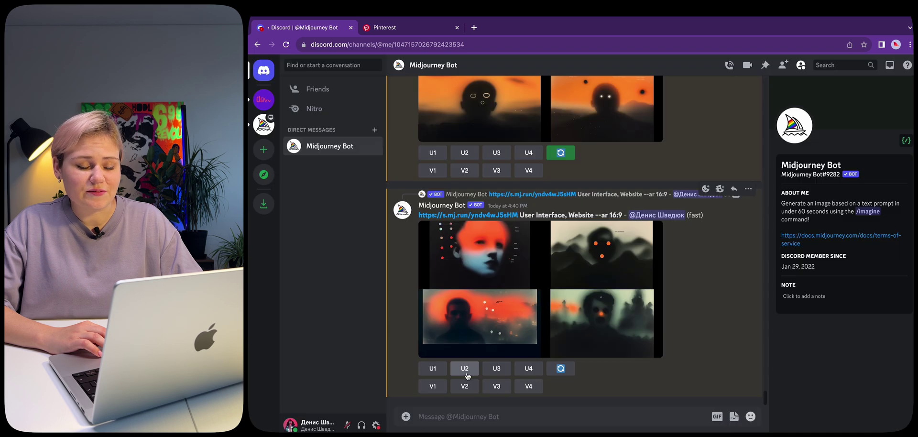
click(464, 368)
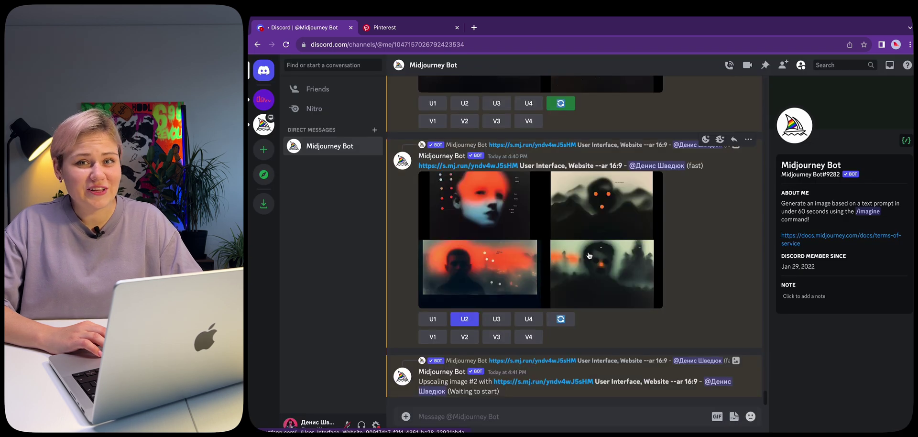
Step: Open the upscaled mountain face image at full size and save it as a file
click(634, 221)
right_click(606, 246)
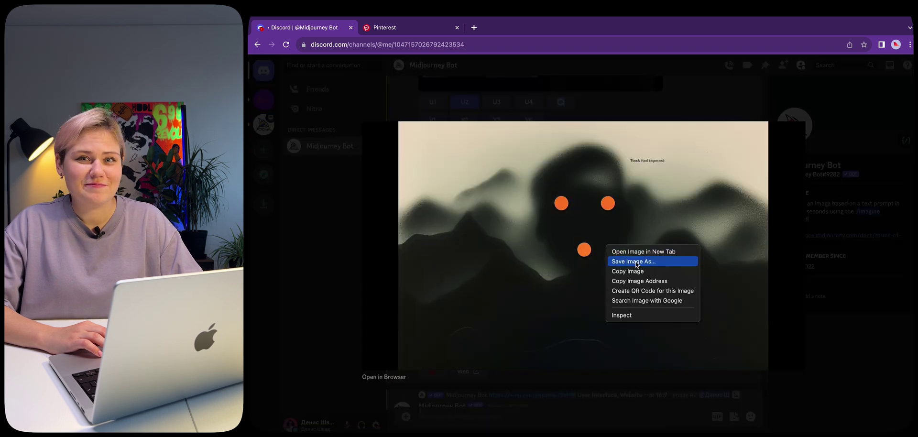
click(661, 262)
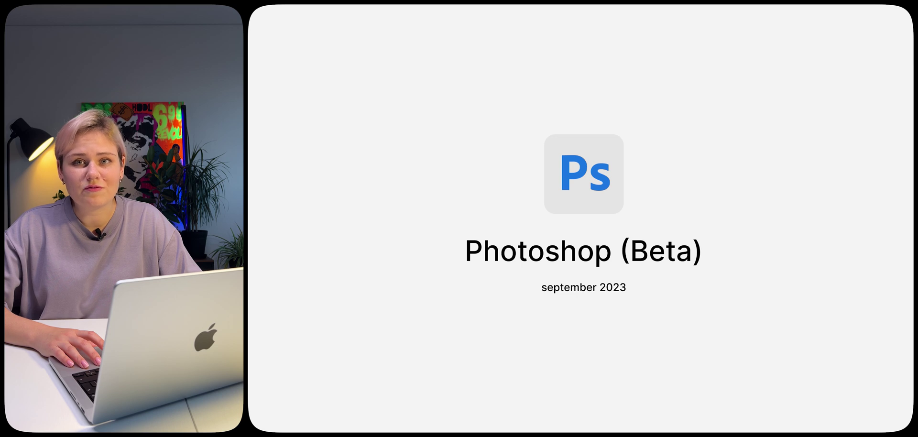
Step: In Photoshop, import the brush file "Brush (Noise "Chaos" pack).abr" and choose its Noise Chaos brush
key(super+e)
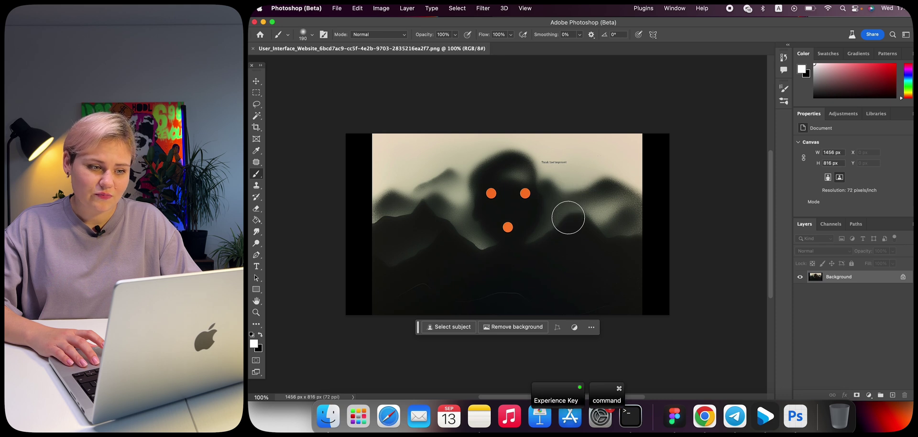
right_click(565, 206)
right_click(601, 309)
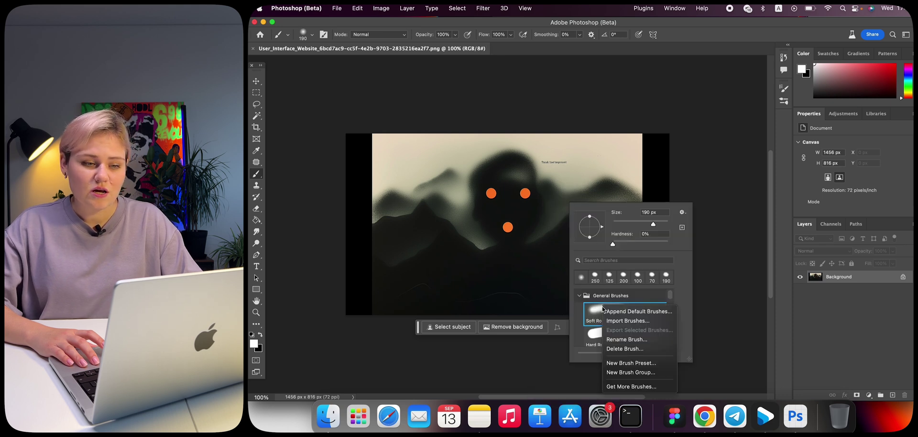
click(648, 321)
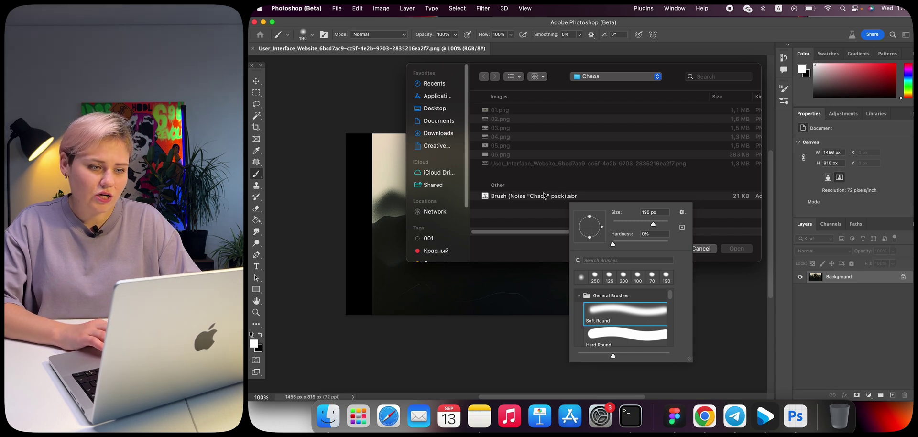
double_click(559, 195)
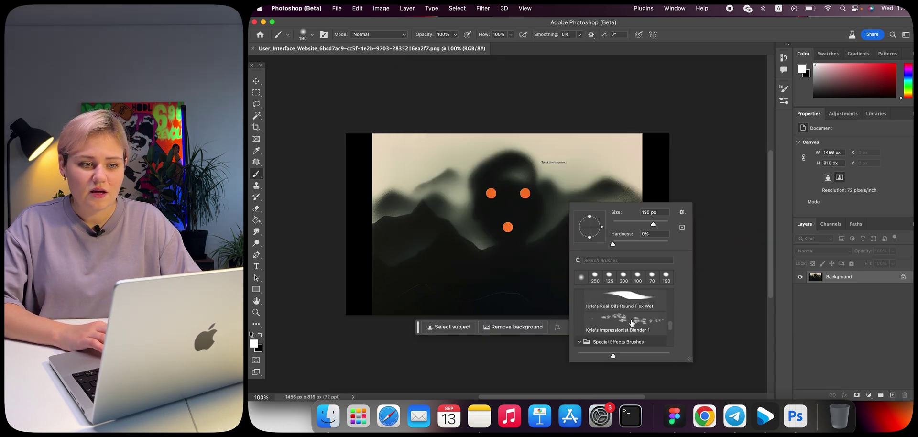
click(608, 334)
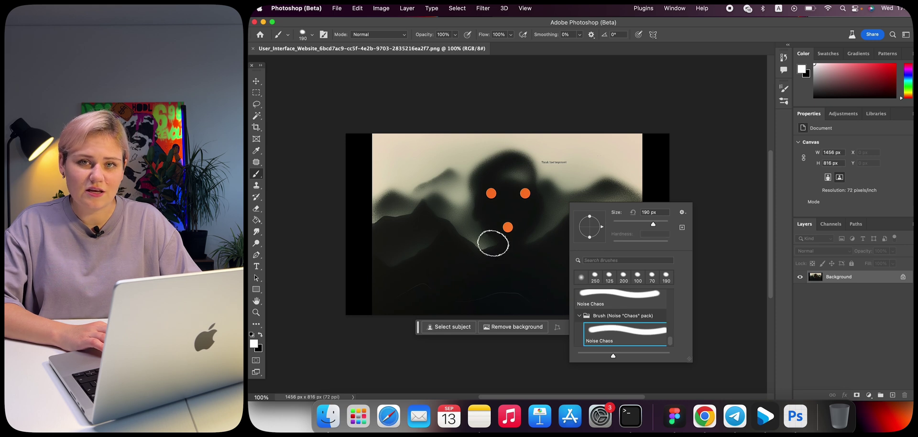
Step: Paint a test stroke with the Noise Chaos brush over the dark mountains and undo it
mouse_move(492, 243)
mouse_down()
mouse_move(466, 239)
mouse_move(449, 215)
mouse_up()
key(super+z)
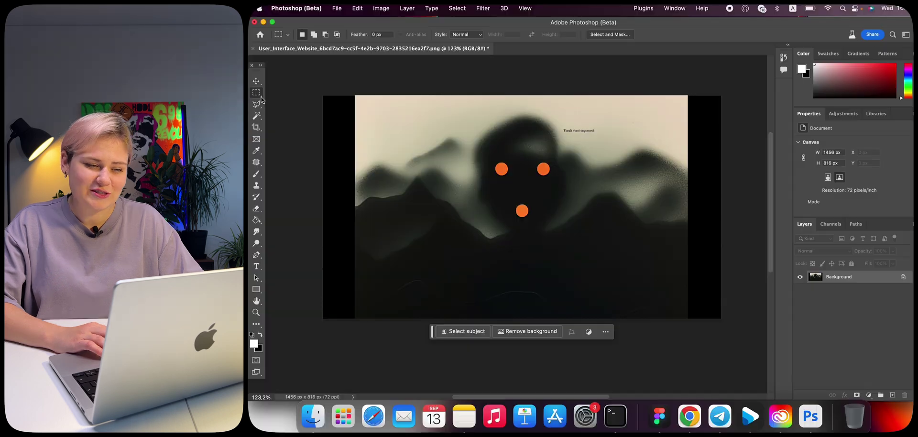
Step: Select the black strip on the image's left side and the lower edge with a polygonal lasso outline
key(l)
click(668, 320)
click(654, 304)
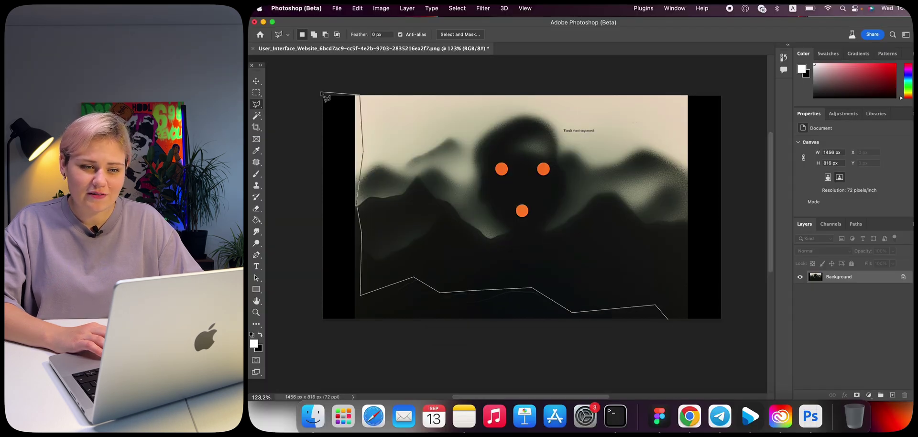
click(320, 92)
click(312, 328)
click(668, 319)
Step: Add the black strip on the image's right side to the lasso selection, overlapping the mountains slightly
shift+click(674, 323)
click(682, 297)
click(666, 262)
click(683, 214)
click(681, 164)
click(690, 88)
click(729, 88)
click(729, 321)
click(674, 322)
Step: Add the small text beside the head to the selection and run Generative Fill with an empty prompt
shift+click(599, 127)
click(559, 123)
click(561, 136)
click(596, 137)
click(598, 127)
click(467, 339)
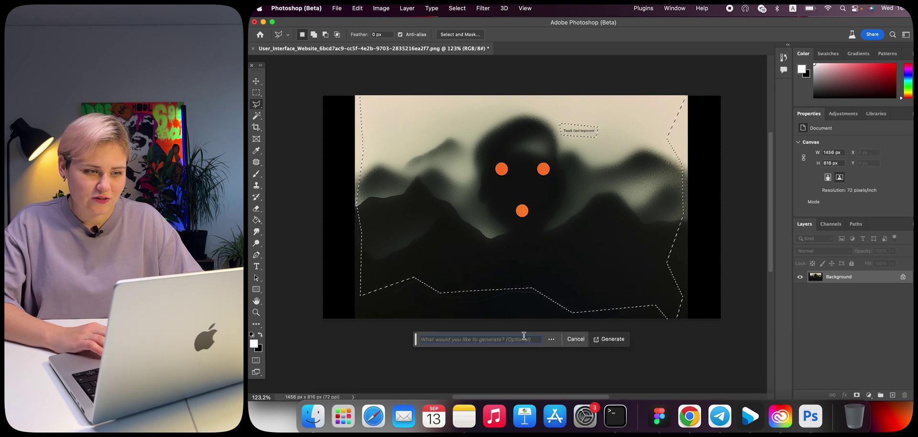
click(607, 339)
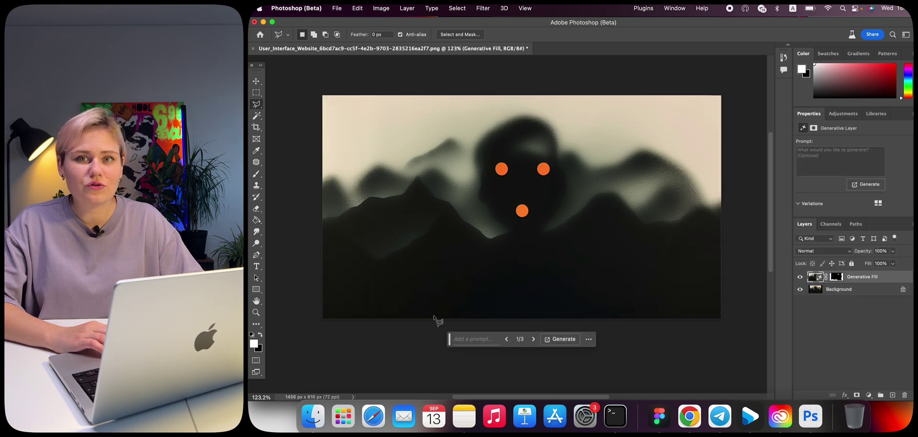
Step: Browse the Generative Fill variations and merge the generated layer into the Background
click(534, 340)
click(534, 340)
click(534, 339)
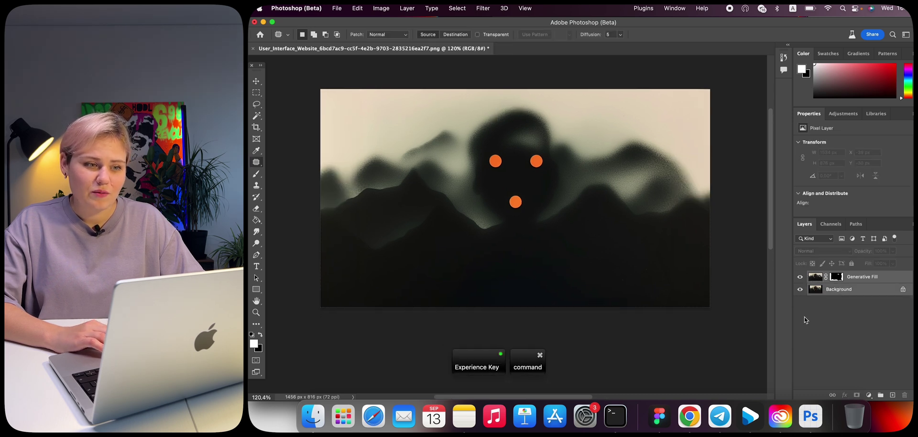
key(super+e)
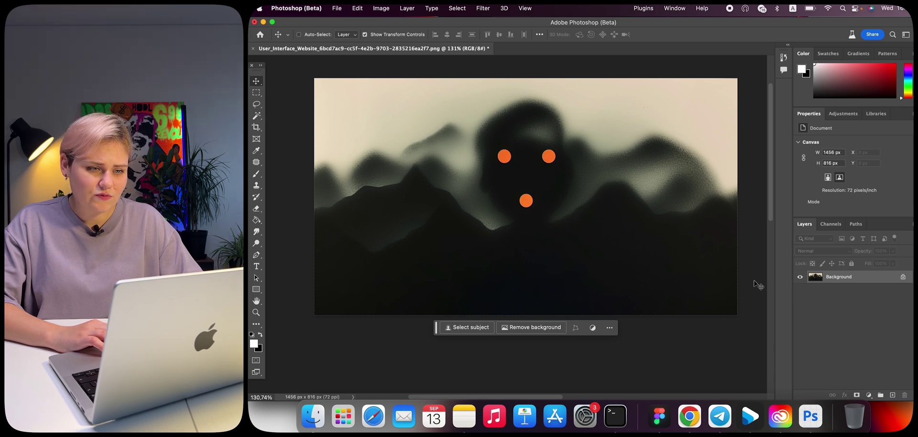
Step: Add a Black & White adjustment layer with Reds 300, Yellows 6, and Greens, Cyans, Blues and Magentas at -200
key(m)
click(870, 394)
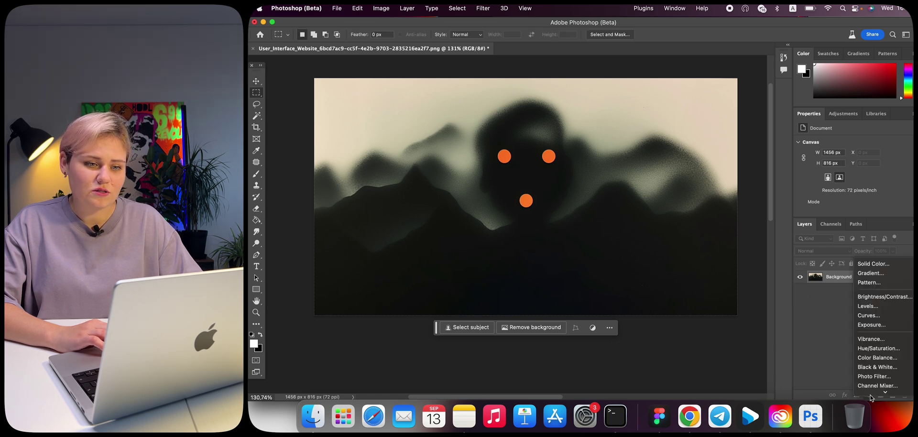
click(887, 310)
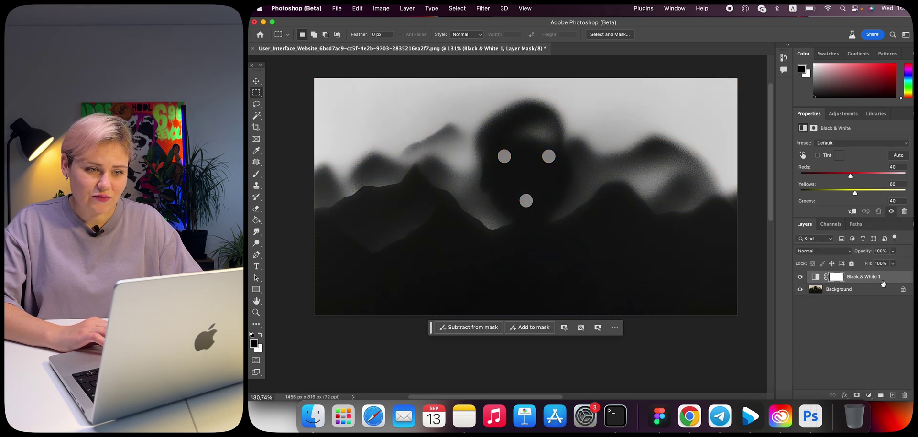
drag(855, 193, 905, 193)
drag(850, 176, 792, 179)
scroll(853, 184, down, 4)
scroll(853, 185, up, 2)
scroll(850, 201, down, 2)
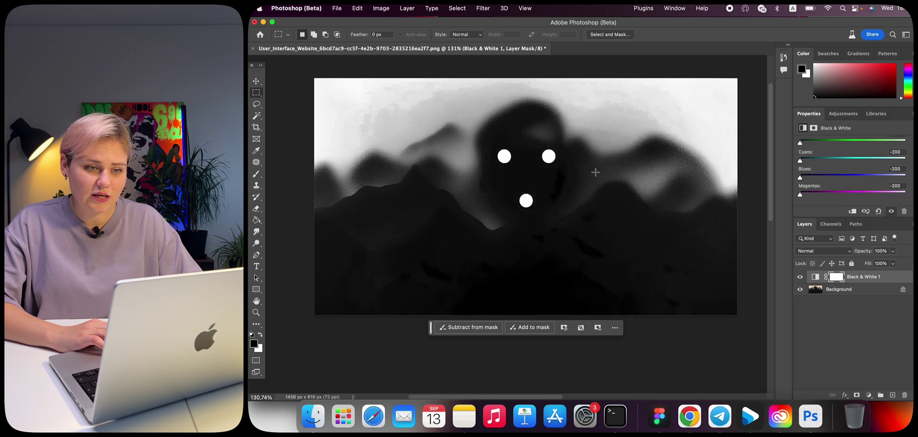
Step: Add a new layer and paint everything around the three white circles black with the brush
click(892, 395)
key(b)
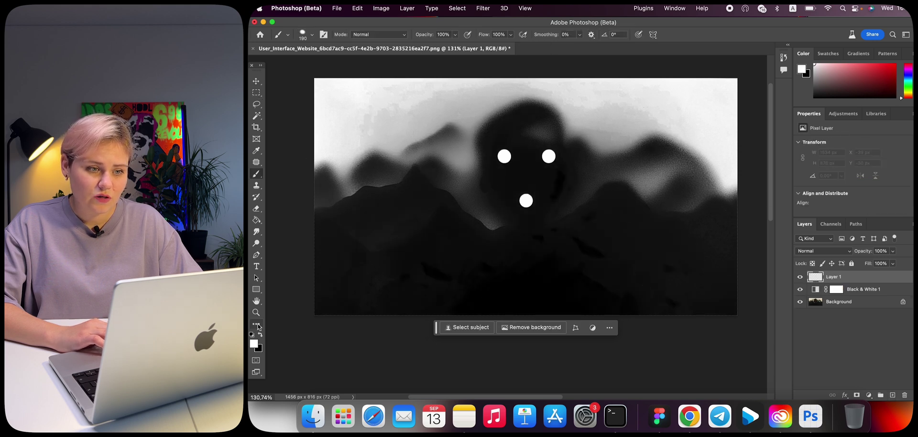
mouse_move(478, 219)
mouse_down()
mouse_move(474, 120)
mouse_move(487, 222)
mouse_move(436, 256)
mouse_move(493, 257)
mouse_move(376, 326)
mouse_move(308, 67)
mouse_move(374, 166)
mouse_move(452, 140)
mouse_move(386, 89)
mouse_move(468, 79)
mouse_move(700, 93)
mouse_move(550, 278)
mouse_move(645, 94)
mouse_move(570, 130)
mouse_move(483, 107)
mouse_move(571, 206)
mouse_move(483, 129)
mouse_up()
Step: Add a Levels adjustment layer and raise its shadow input level to 15 to turn the remaining grey black
click(868, 394)
click(879, 309)
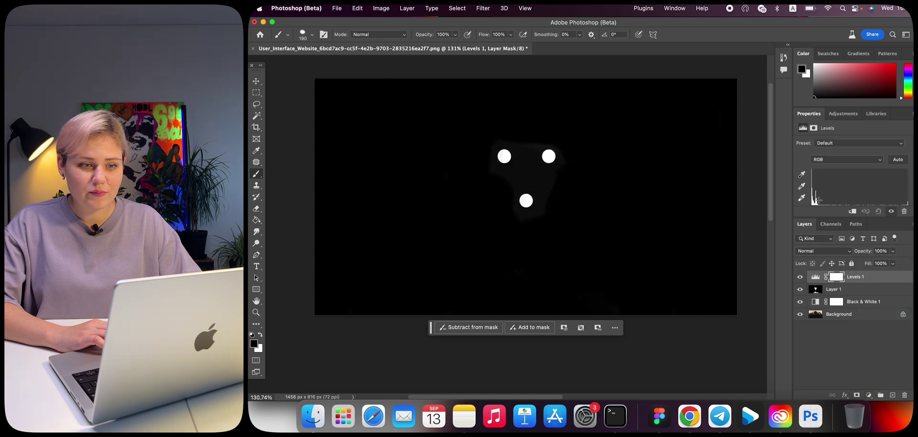
drag(811, 180, 818, 181)
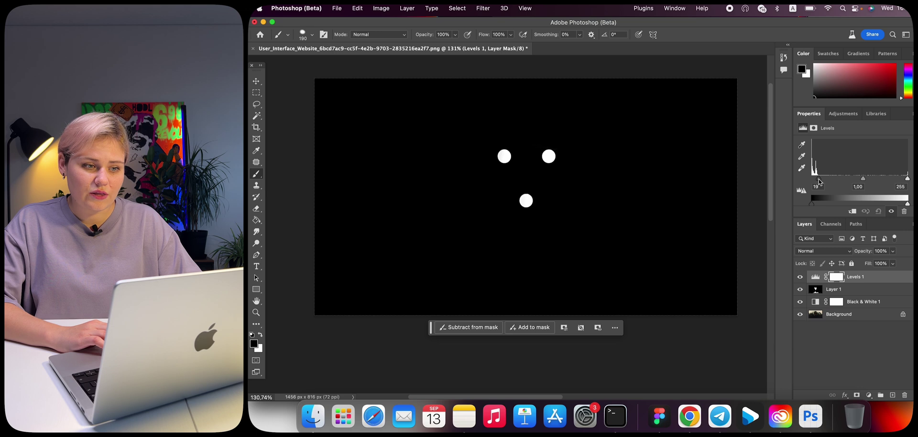
Step: Load the RGB channel as a selection around the three circles and return to the layer list
click(825, 228)
key(m)
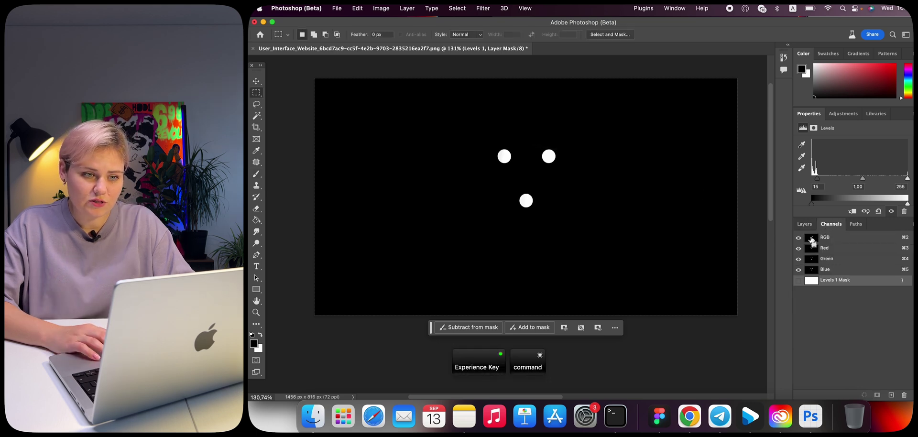
super+click(811, 239)
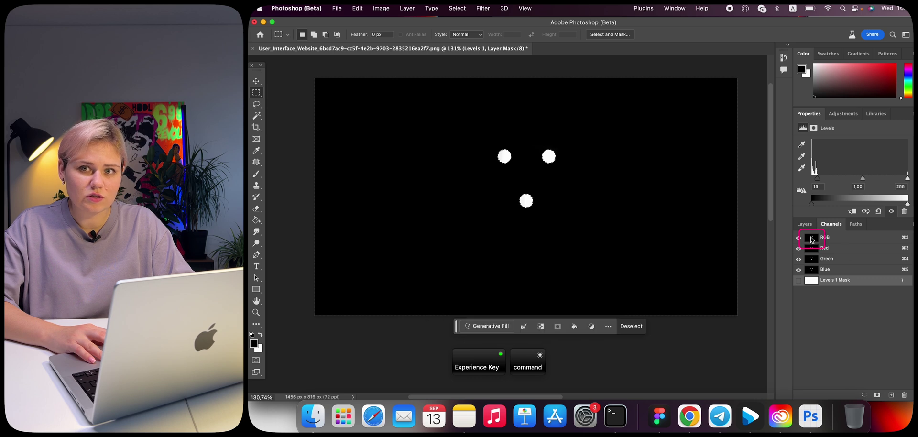
click(804, 223)
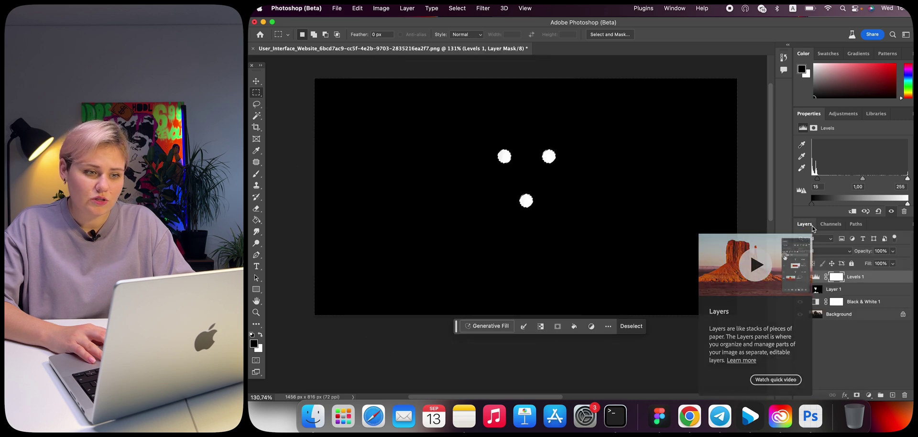
Step: Hide the three upper layers, copy the selected orange circles from the Background to a new layer, and check them in isolation
drag(801, 278, 801, 305)
click(846, 314)
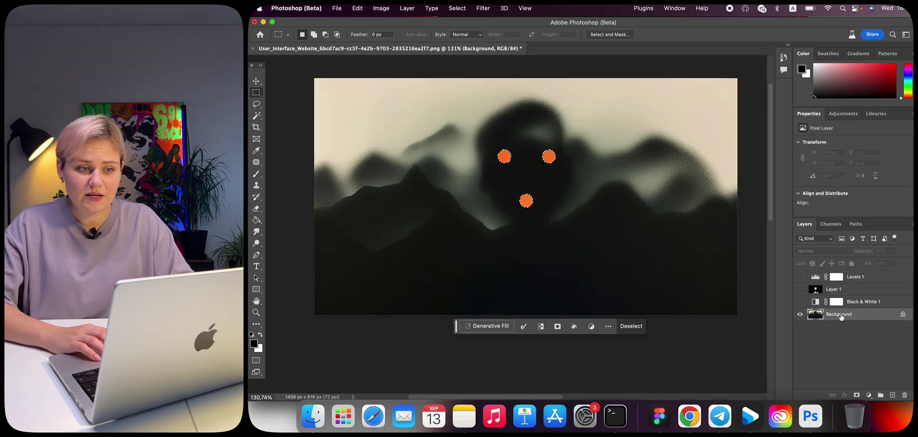
key(super)
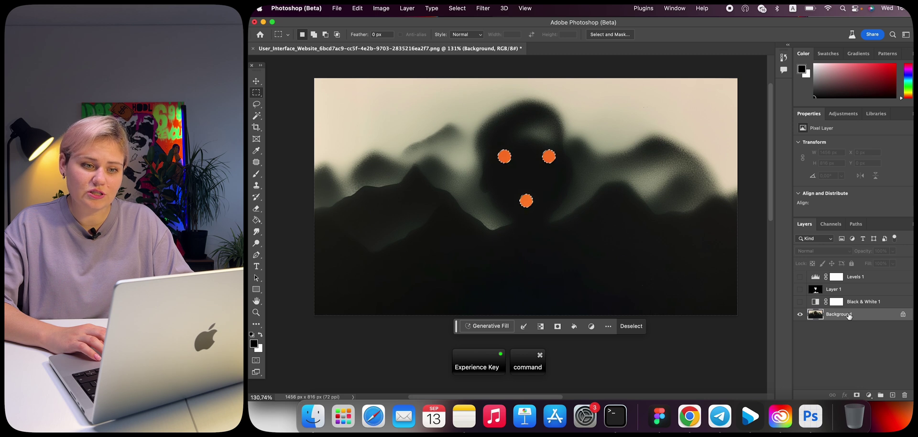
key(super+j)
click(799, 327)
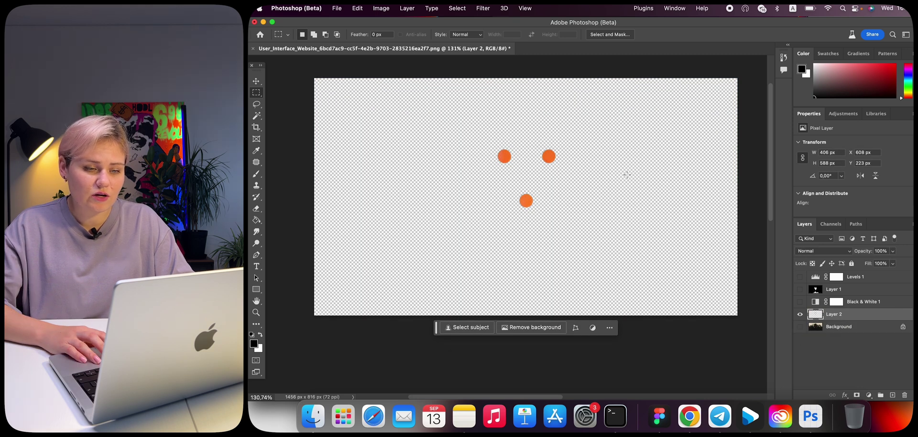
click(800, 326)
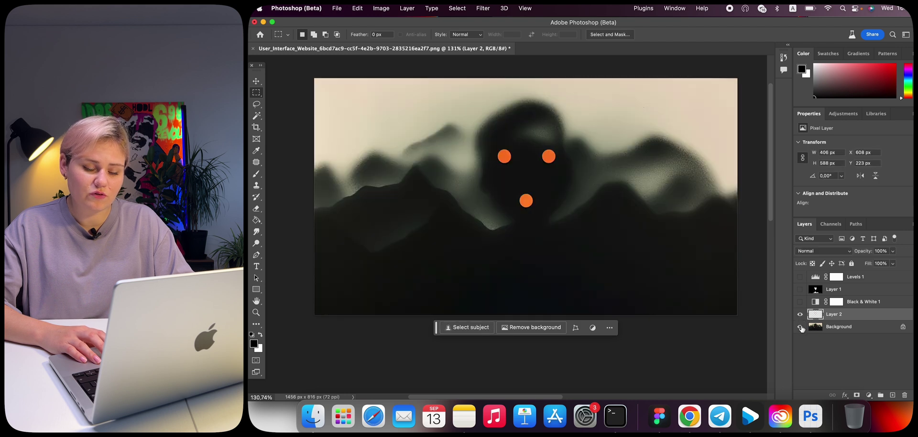
Step: Delete the three hidden helper layers Levels 1, Layer 1 and Black & White 1
click(256, 82)
click(861, 302)
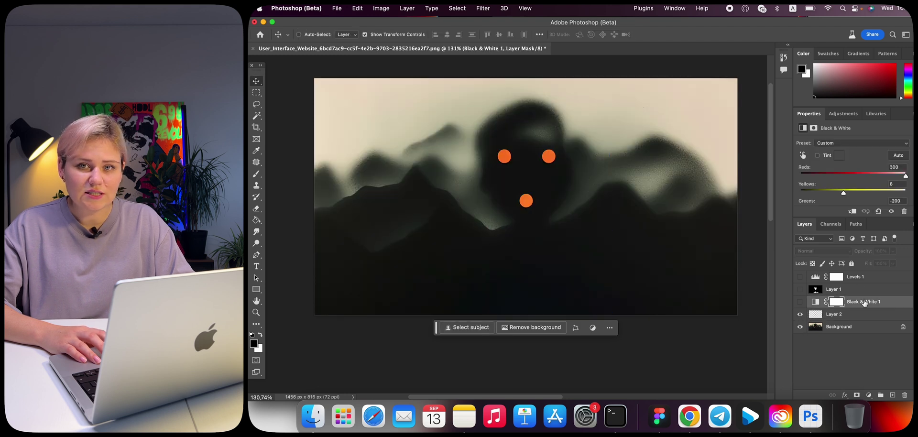
shift+click(865, 279)
key(BackSpace)
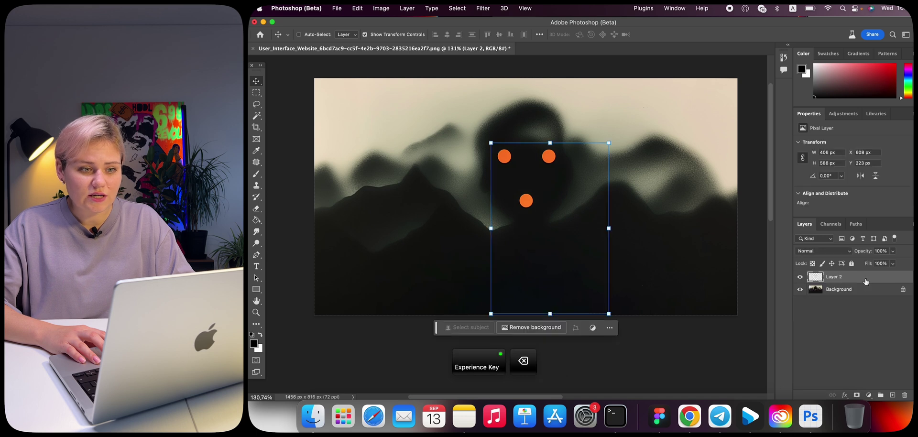
Step: Lasso around each of the three orange circles on the Background and remove them with a Generative Fill without a prompt
click(853, 289)
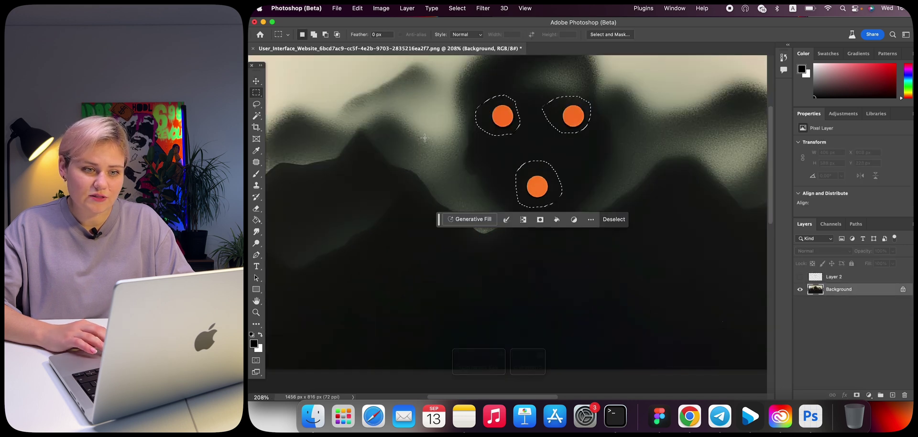
key(super+d)
key(l)
key(super+minus)
mouse_move(550, 180)
mouse_down()
mouse_move(519, 210)
mouse_move(544, 179)
mouse_up()
drag(517, 136, 506, 151)
drag(517, 120, 516, 116)
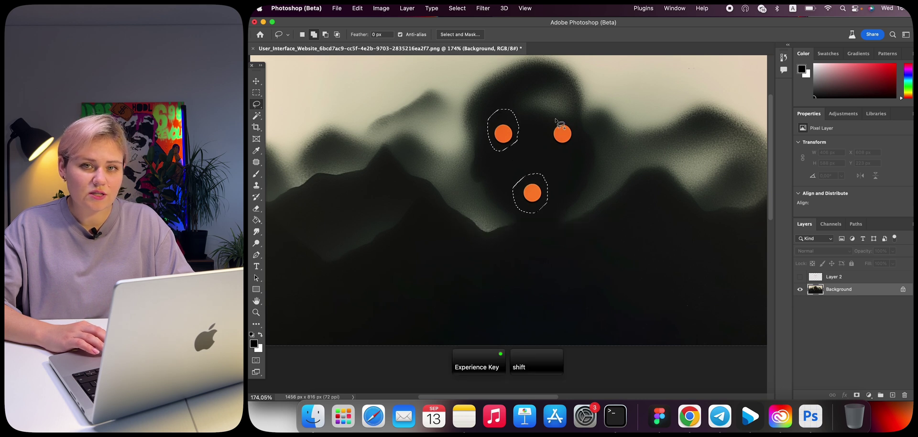
drag(574, 125, 555, 120)
click(473, 225)
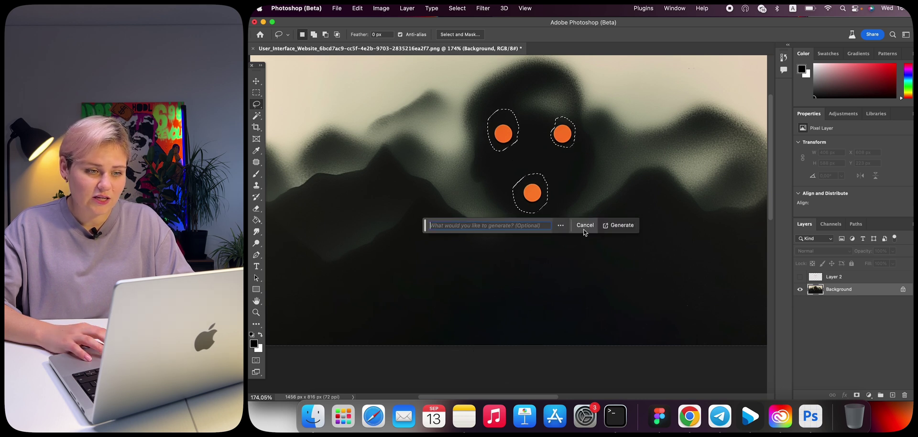
click(617, 225)
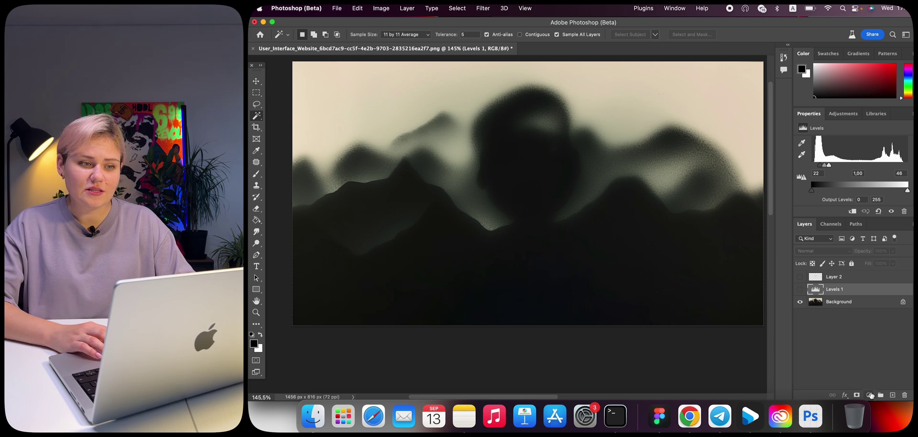
Step: Add a Levels adjustment layer with the shadow input at 20 and the highlight input at 86
click(869, 394)
click(880, 310)
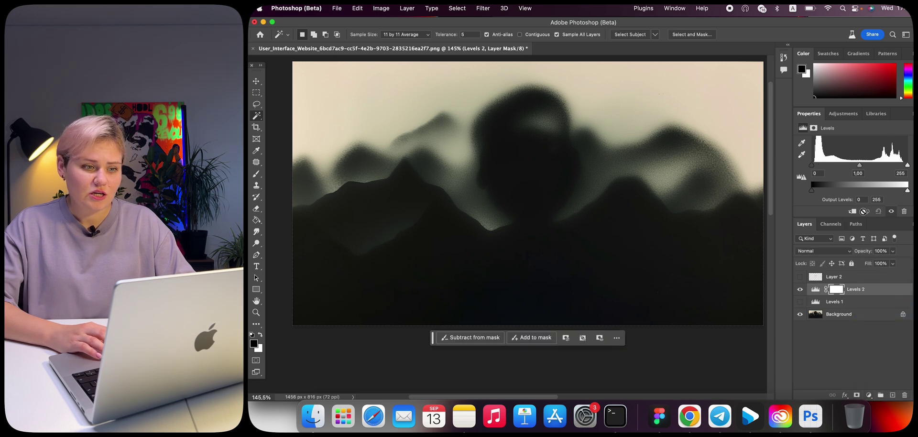
drag(907, 165, 819, 168)
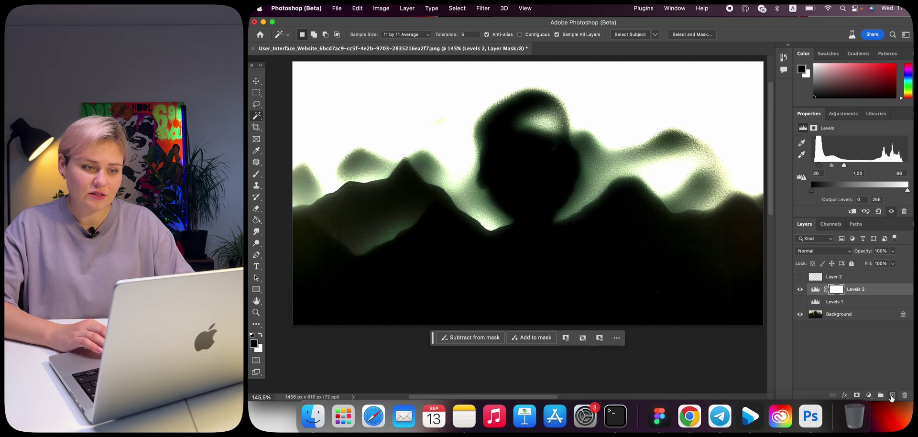
Step: Add an empty layer and a Black & White adjustment layer, placing the adjustment below Levels 2
click(892, 395)
click(868, 396)
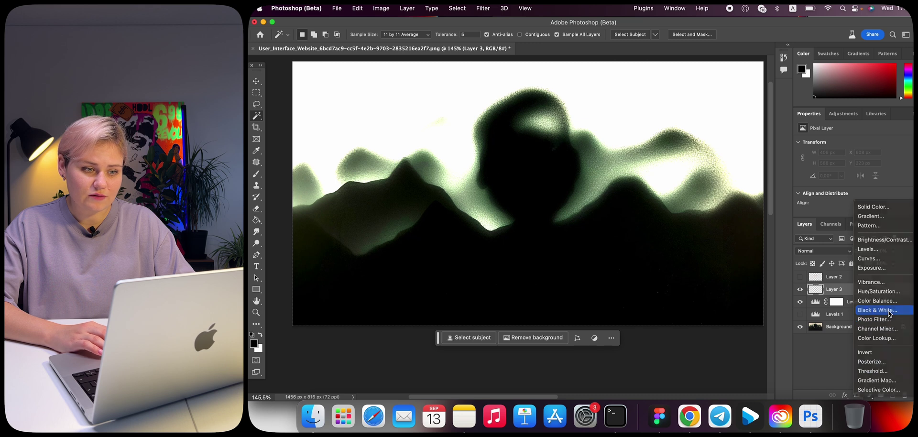
click(889, 313)
drag(868, 290, 869, 328)
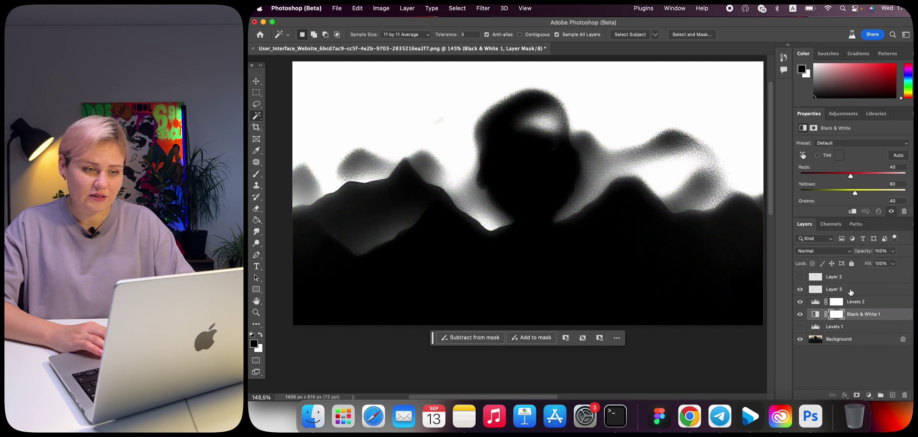
Step: Paint a white band around the sides and chin of the dark head on the empty layer with the brush
click(847, 289)
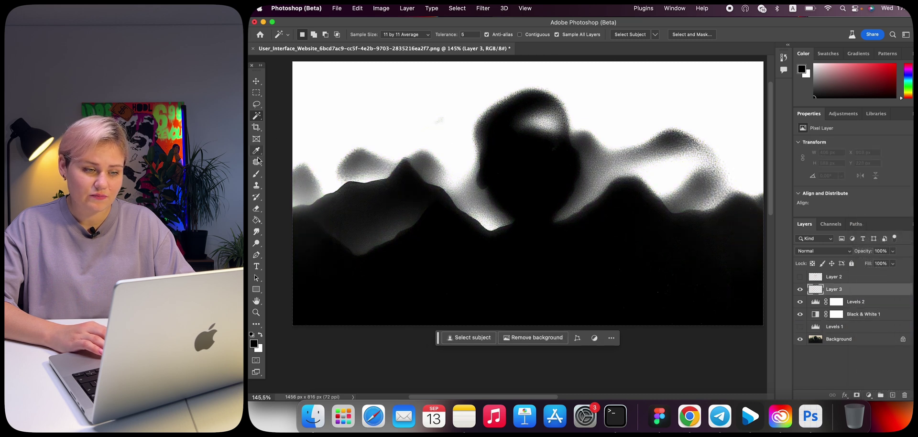
click(257, 175)
key(x)
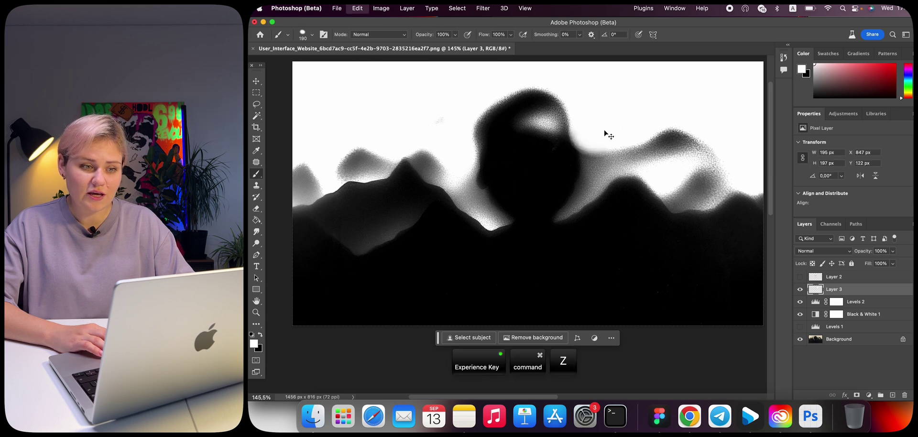
mouse_move(603, 136)
mouse_down()
mouse_move(601, 187)
mouse_move(608, 174)
mouse_move(563, 244)
mouse_move(503, 239)
mouse_move(467, 208)
mouse_move(454, 179)
mouse_up()
key(bracketleft)
key(bracketleft)
key(bracketleft)
key(bracketleft)
key(bracketleft)
key(bracketleft)
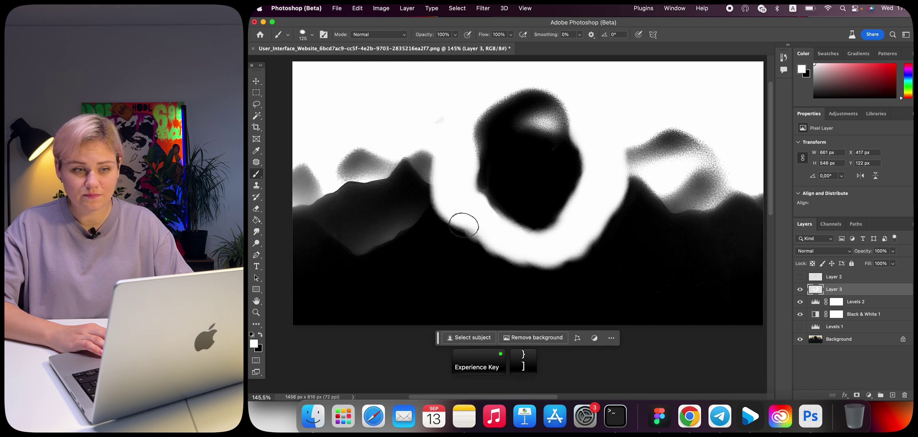
Step: Enlarge the brush to 250 and paint the rest of the image around the head white
key(bracketright)
key(bracketright)
key(bracketright)
key(bracketright)
key(bracketright)
key(bracketright)
key(bracketright)
mouse_move(659, 158)
mouse_down()
mouse_move(721, 303)
mouse_move(574, 267)
mouse_move(468, 215)
mouse_up()
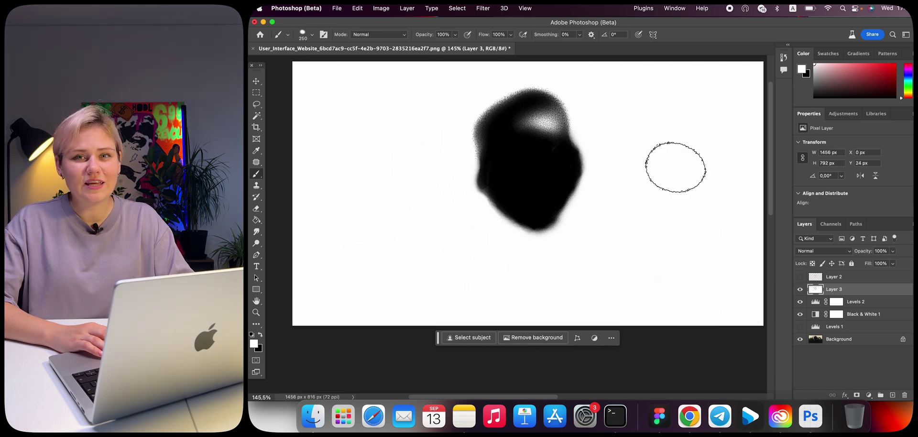
Step: Load the RGB channel as a selection and invert it so that the dark head is selected
click(836, 226)
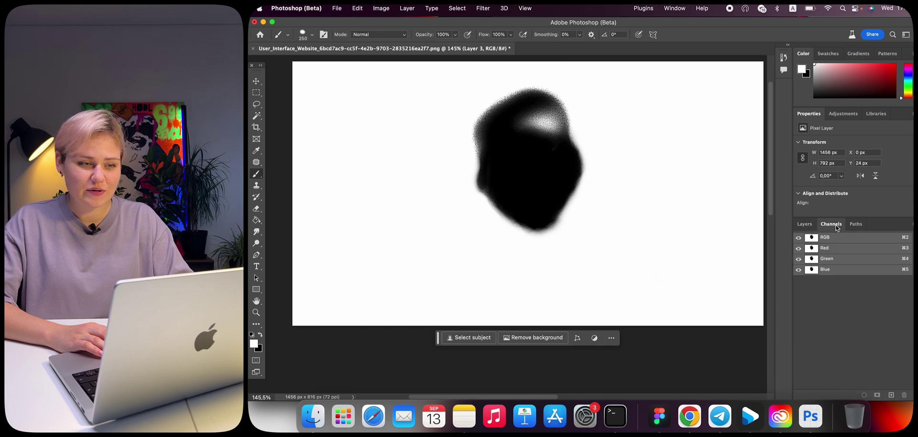
super+click(810, 239)
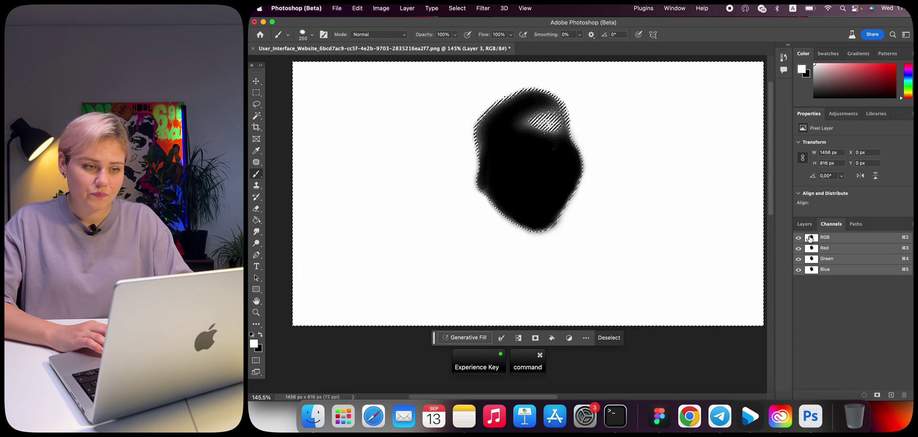
click(810, 225)
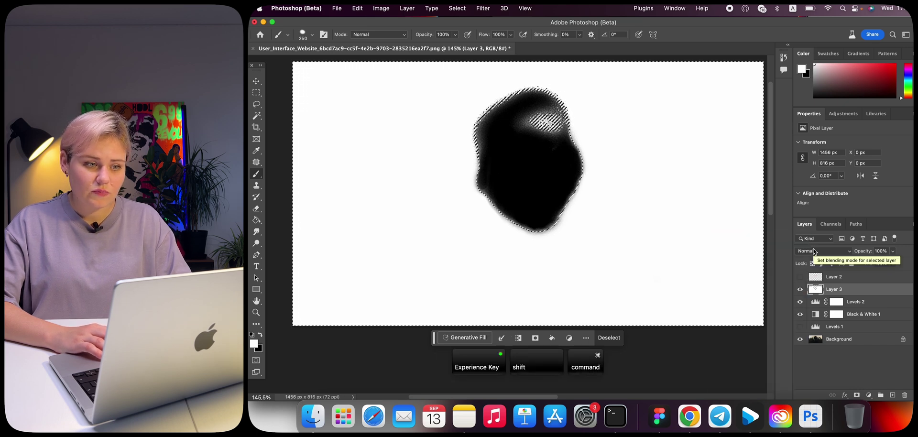
key(super+shift+i)
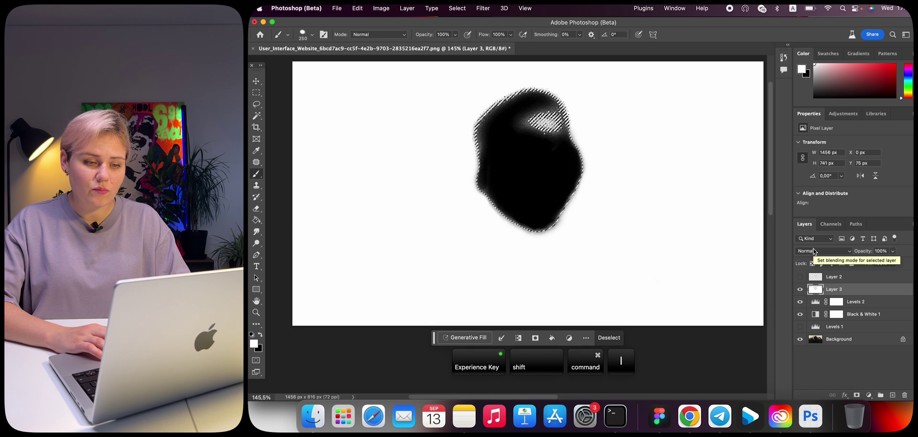
Step: Hide the helper layers, copy the selected head from the Background to a new layer, and view it in isolation
drag(799, 288, 800, 314)
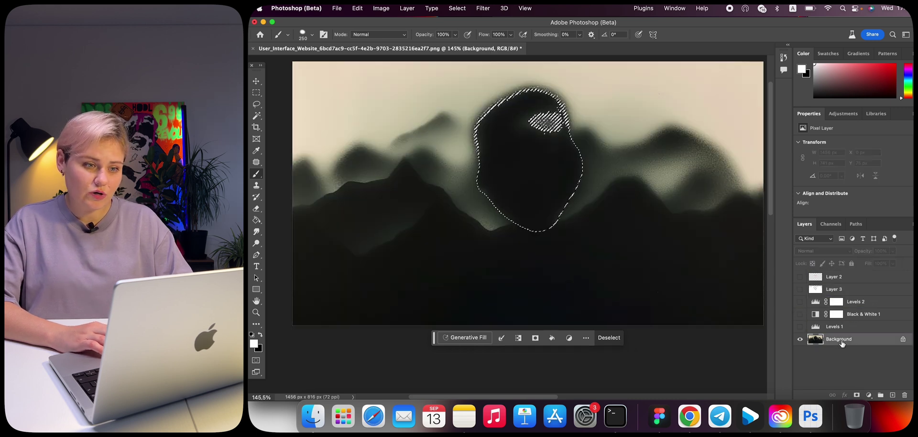
key(super+j)
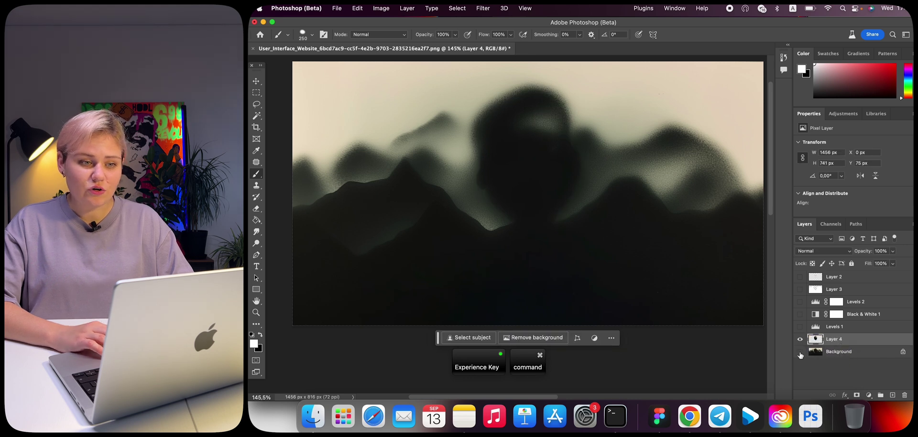
click(800, 351)
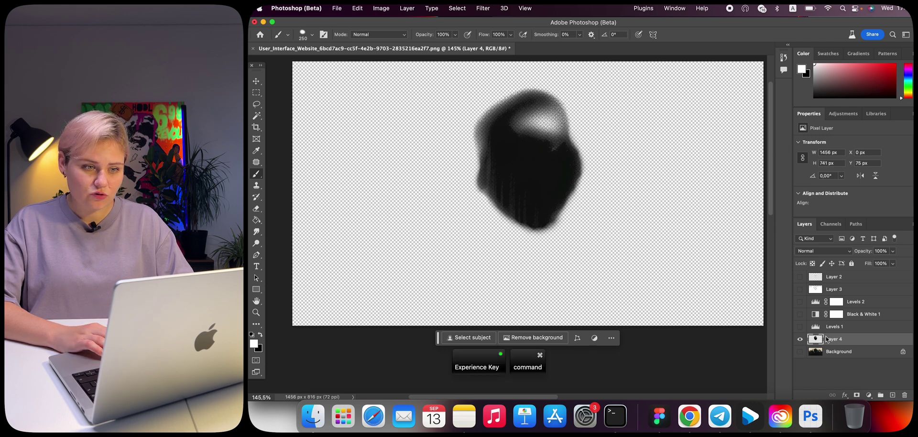
Step: Duplicate the cut-out head layer and merge the two copies to make the head denser
key(super+j)
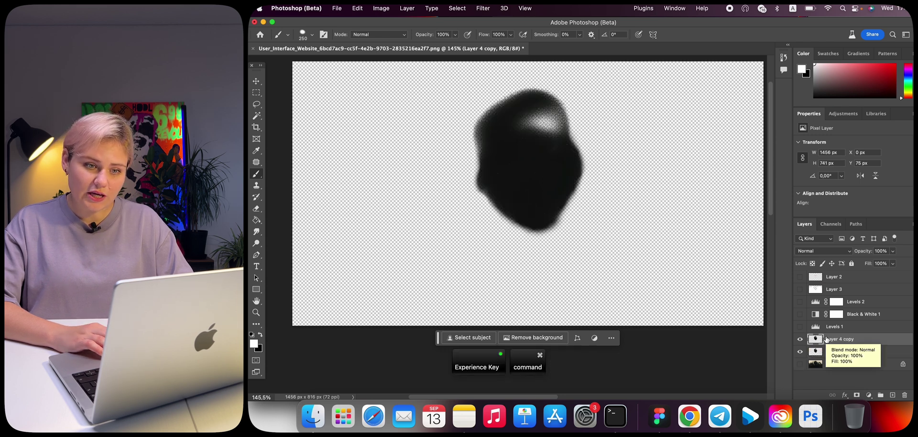
key(5)
key(super+e)
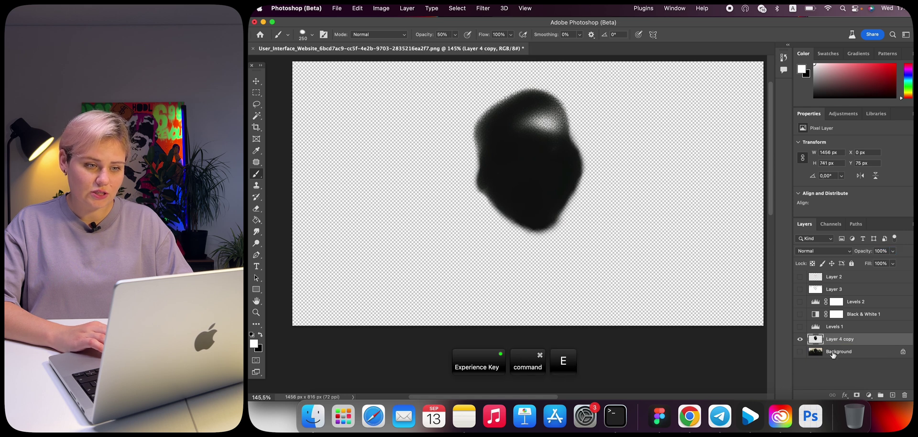
Step: Move the head layer directly beneath the orange circles layer, check it against the Background, and hide both cut-out layers
drag(830, 336, 829, 285)
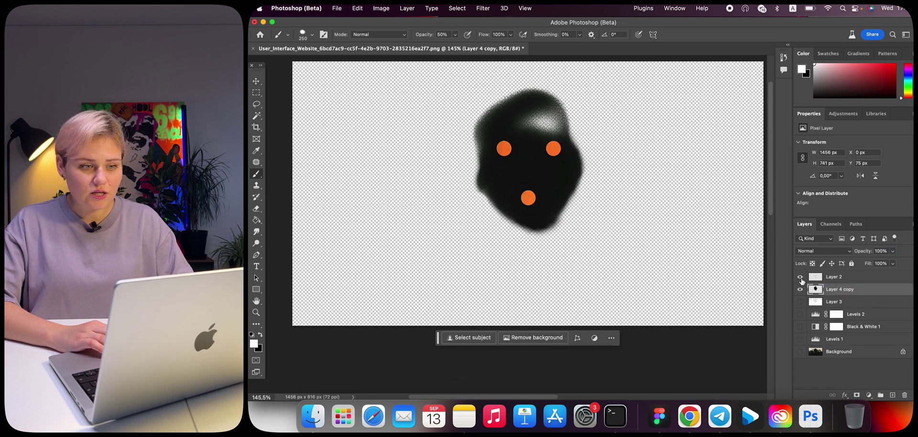
click(801, 288)
click(800, 288)
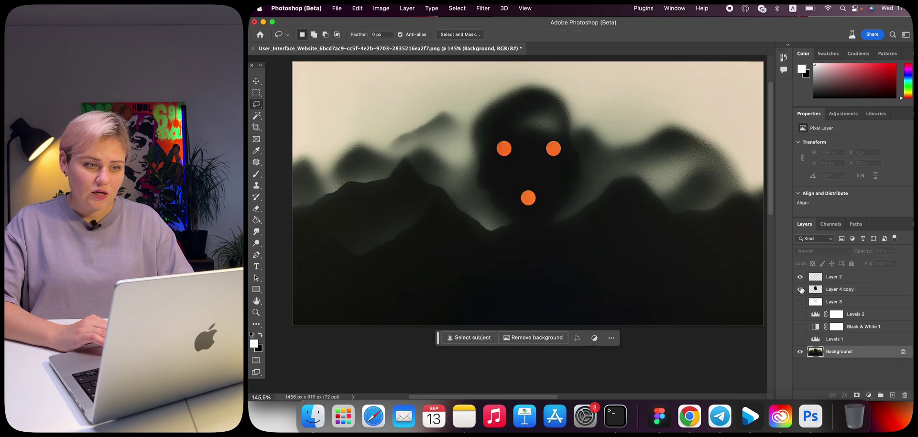
click(799, 288)
click(799, 277)
Step: Delete the helper layers from Layer 3 down to Levels 1
click(853, 304)
shift+click(846, 339)
key(BackSpace)
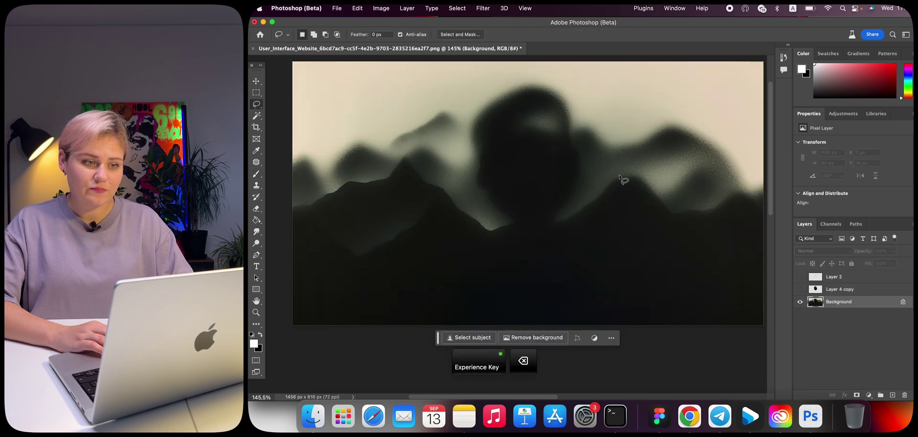
Step: Lasso around the dark head on the Background and replace it using Generative Fill without a prompt
drag(469, 175, 469, 109)
drag(583, 123, 583, 124)
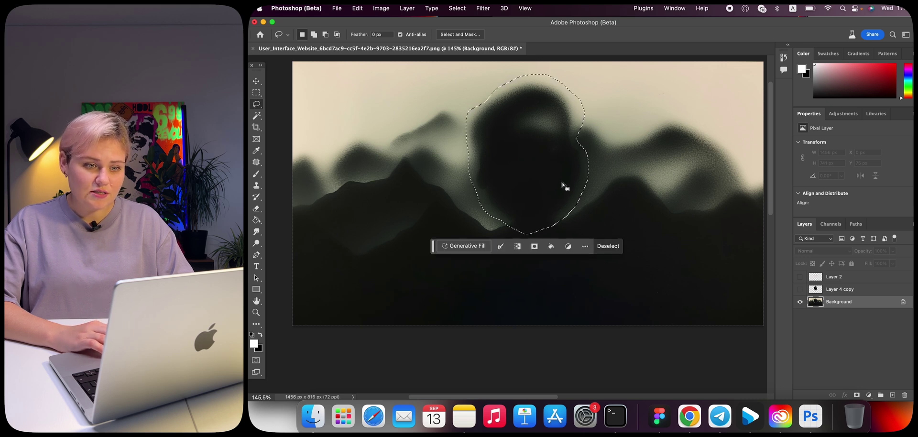
click(477, 246)
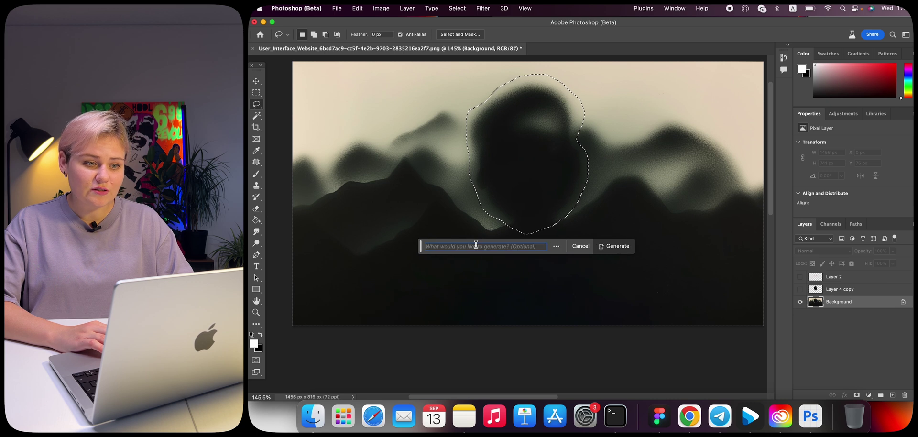
click(615, 246)
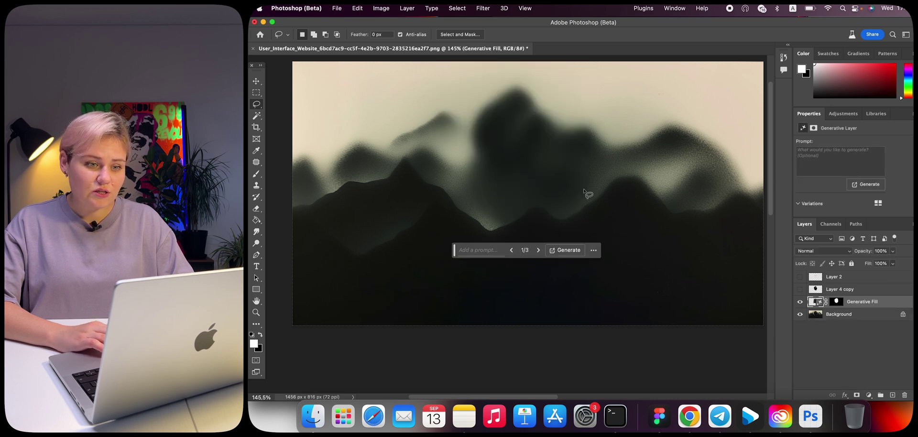
Step: Compare the Generative Fill variations with the head and circles layers shown and choose a mountain background
click(538, 250)
click(538, 250)
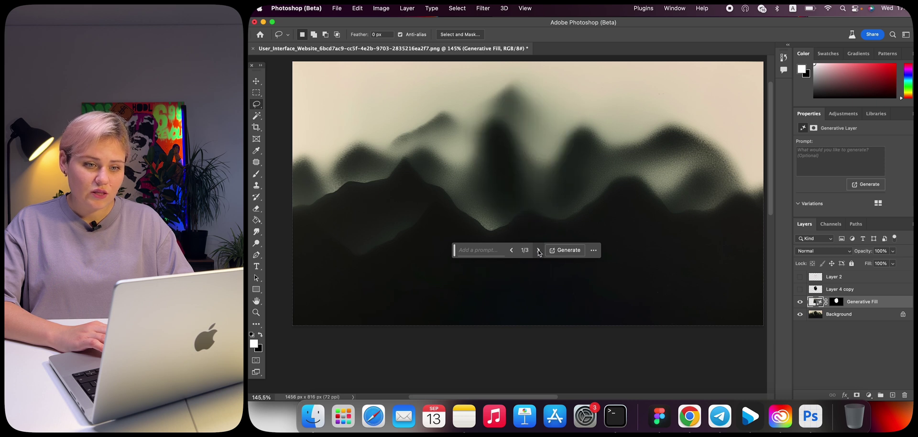
click(799, 288)
click(799, 289)
click(799, 289)
click(800, 277)
click(538, 250)
click(538, 250)
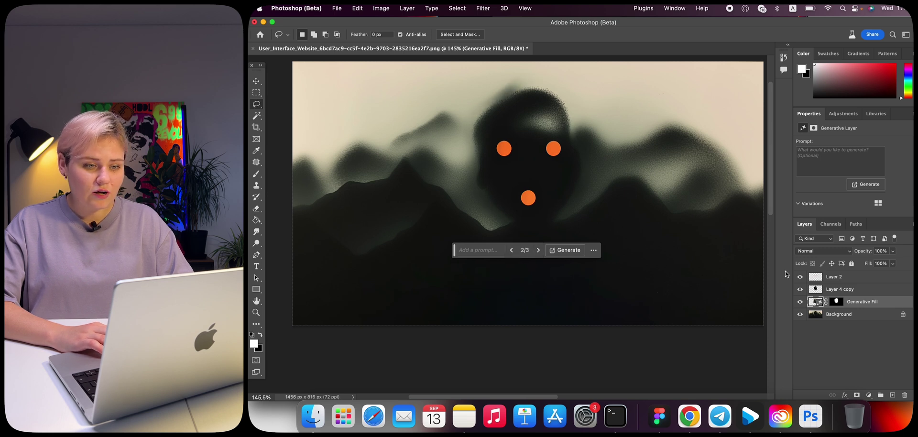
Step: Hide the head and circles layers and merge the Generative Fill layer into the Background
click(800, 288)
click(864, 314)
shift+click(866, 304)
key(BackSpace)
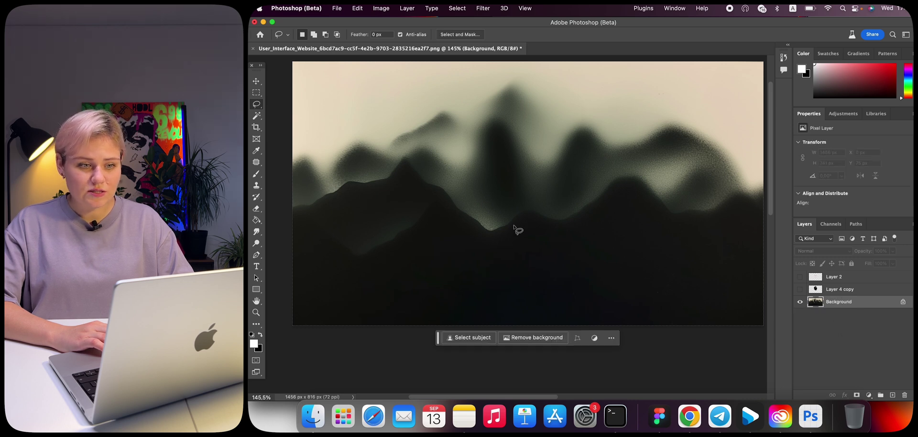
Step: Add Black & White and Levels adjustment layers above the Background and narrow the input levels for strong mountain contrast
click(869, 395)
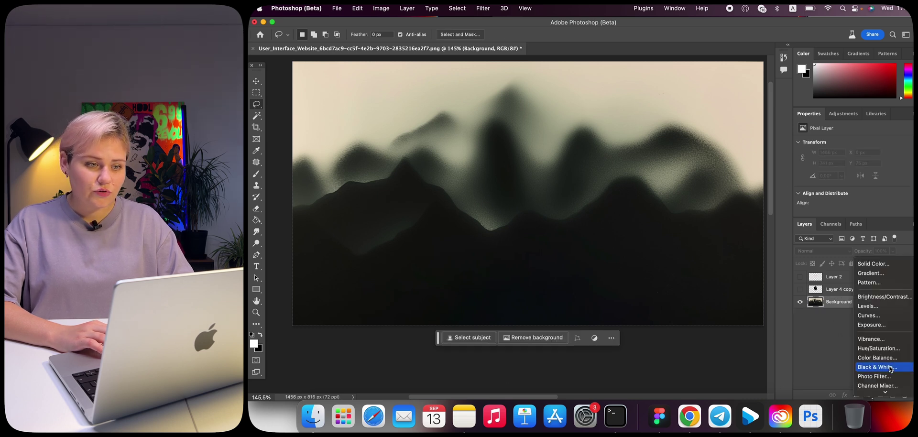
click(879, 367)
click(869, 394)
click(880, 311)
scroll(855, 182, down, 3)
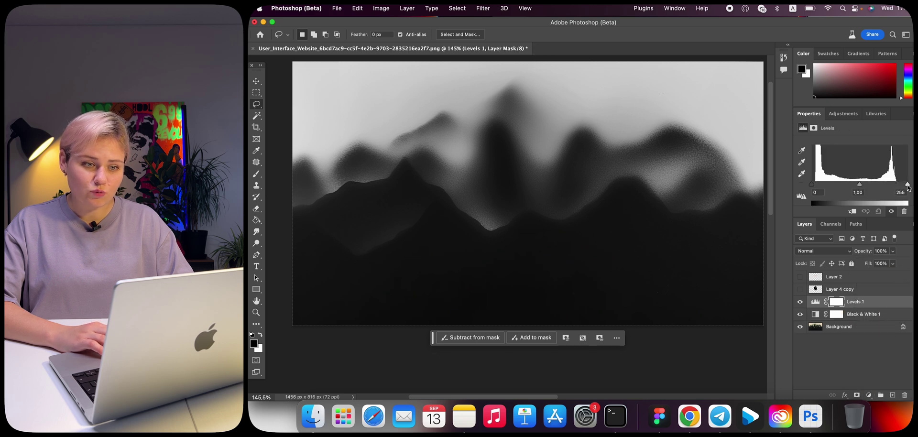
drag(905, 184, 886, 184)
drag(815, 185, 819, 185)
drag(887, 185, 855, 184)
Step: Add a new layer above the Levels adjustment and paint white over everything behind the front mountain ridge
click(891, 395)
click(256, 174)
click(713, 165)
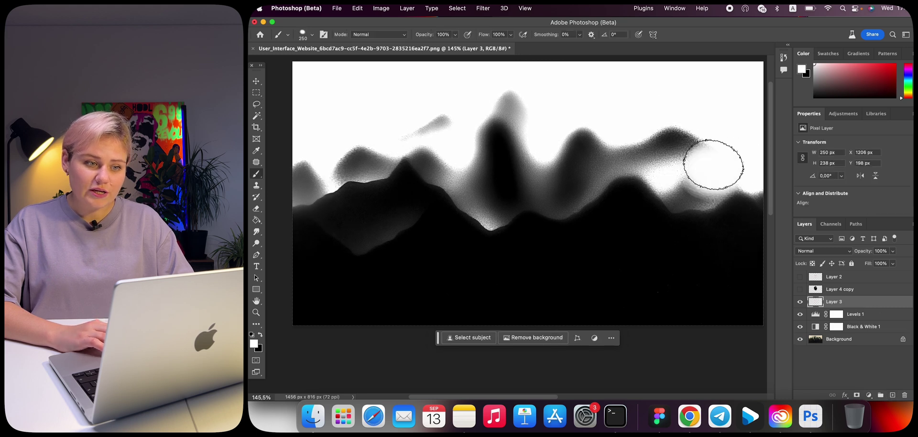
key([)
key([)
key([)
key([)
mouse_move(685, 151)
mouse_down()
mouse_move(711, 183)
mouse_move(643, 151)
mouse_move(580, 182)
mouse_move(528, 162)
mouse_move(485, 196)
mouse_move(438, 166)
mouse_up()
key(bracketright)
key(bracketright)
key(bracketright)
key(bracketright)
mouse_move(799, 314)
mouse_down()
mouse_move(800, 326)
mouse_move(800, 314)
mouse_up()
drag(420, 179, 383, 148)
key(bracketleft)
key(bracketleft)
key(bracketleft)
drag(499, 213, 479, 205)
mouse_move(405, 208)
mouse_down()
mouse_move(362, 231)
mouse_move(352, 184)
mouse_move(405, 181)
mouse_up()
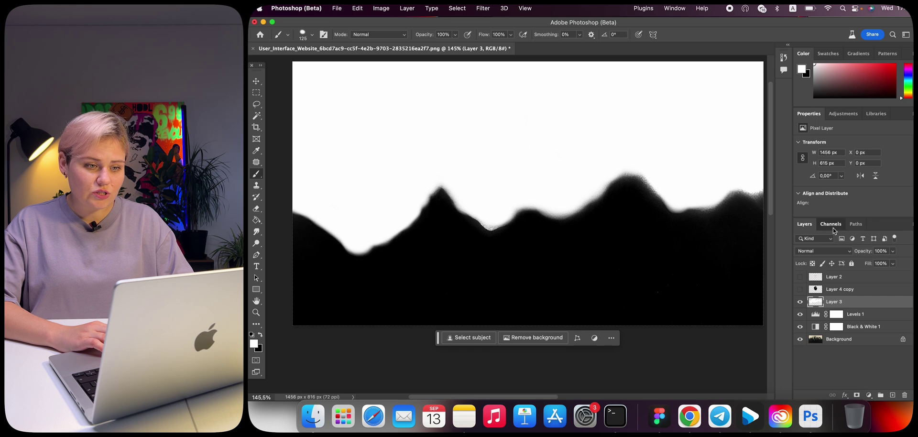
Step: Load the RGB channel's white area as a selection and invert it to cover the front mountains
click(833, 228)
super+click(812, 241)
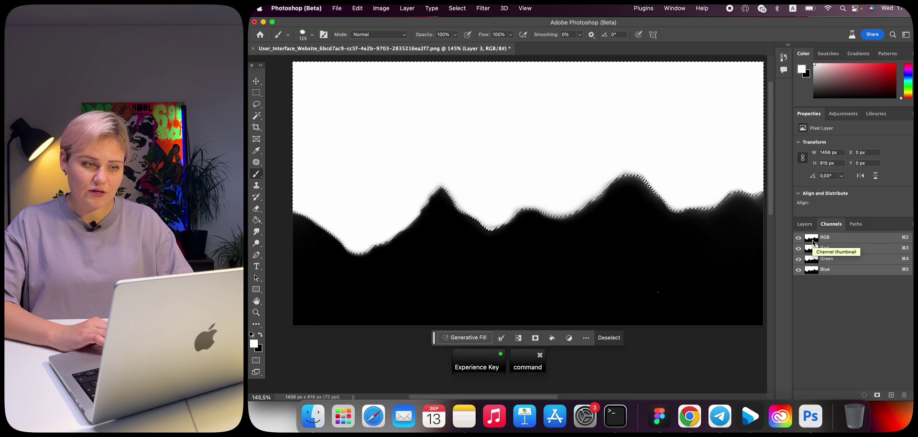
click(804, 223)
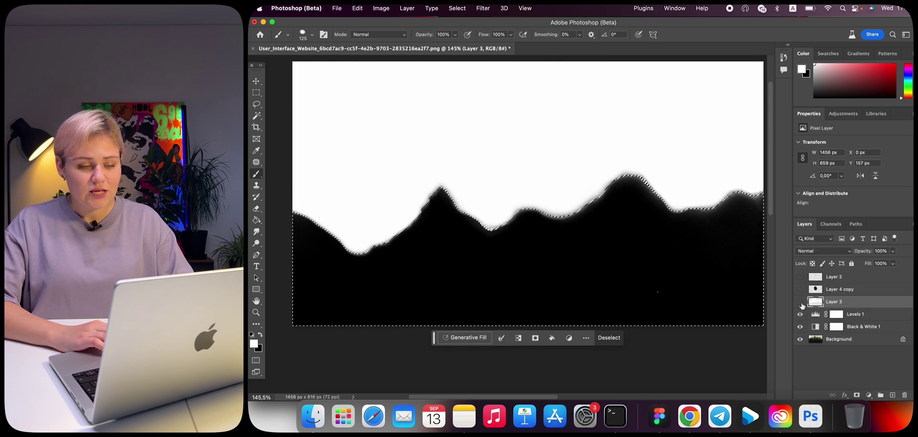
Step: Hide the painted and adjustment layers, copy the selected front mountains from the Background to a new layer, and isolate it
drag(802, 303, 800, 326)
click(833, 331)
click(841, 337)
key(super+j)
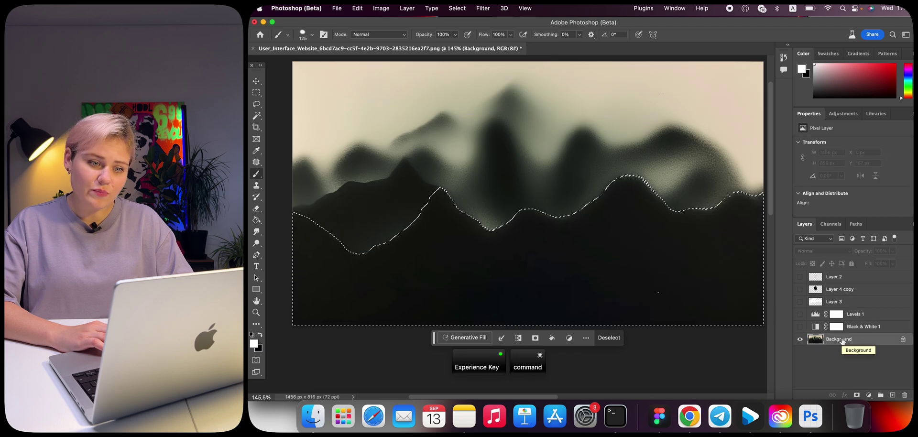
click(801, 351)
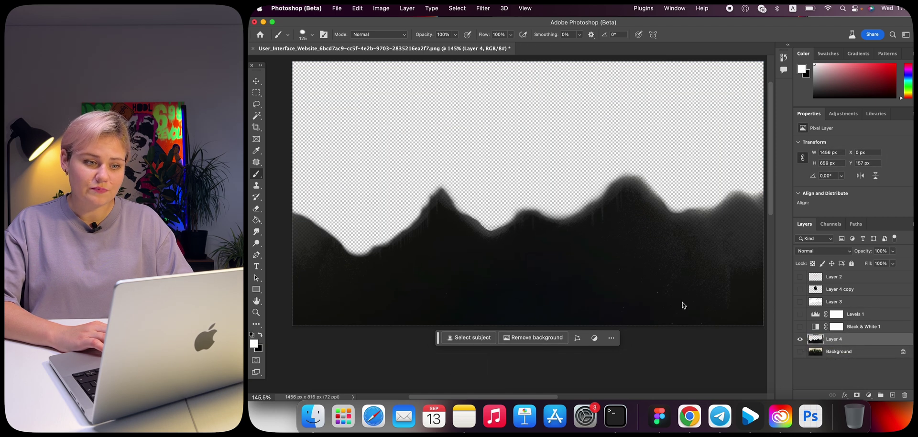
Step: Duplicate the front mountains layer, merge the two copies into one denser layer, and show the Background
key(super+j)
shift+click(841, 351)
key(super+e)
click(800, 352)
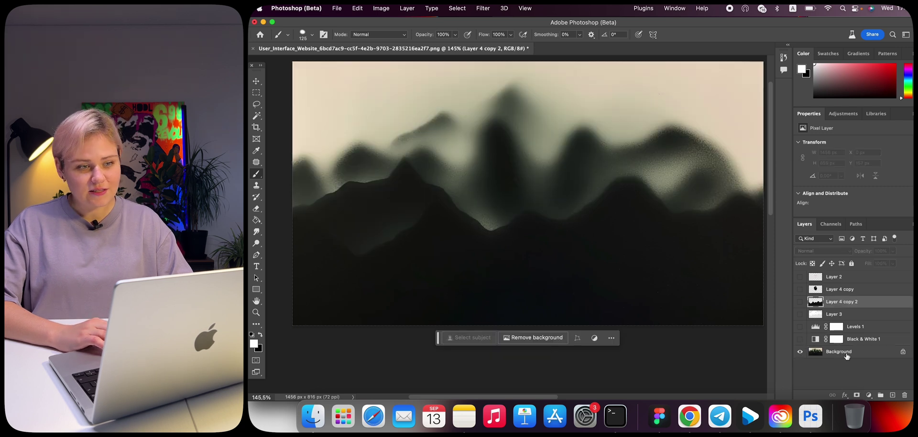
Step: Lasso around the front mountains on the Background and replace them using Generative Fill without a prompt
click(846, 354)
key(l)
mouse_move(292, 216)
mouse_down()
mouse_move(357, 248)
mouse_move(418, 204)
mouse_move(447, 197)
mouse_up()
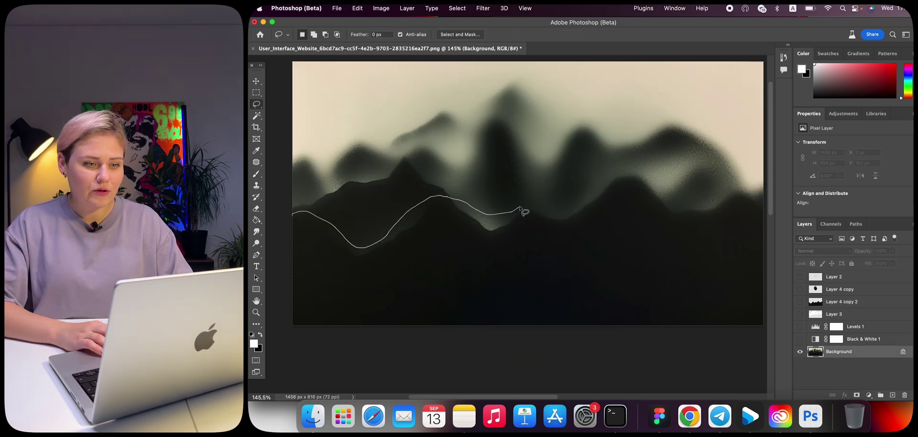
drag(763, 340, 763, 340)
click(466, 338)
click(611, 338)
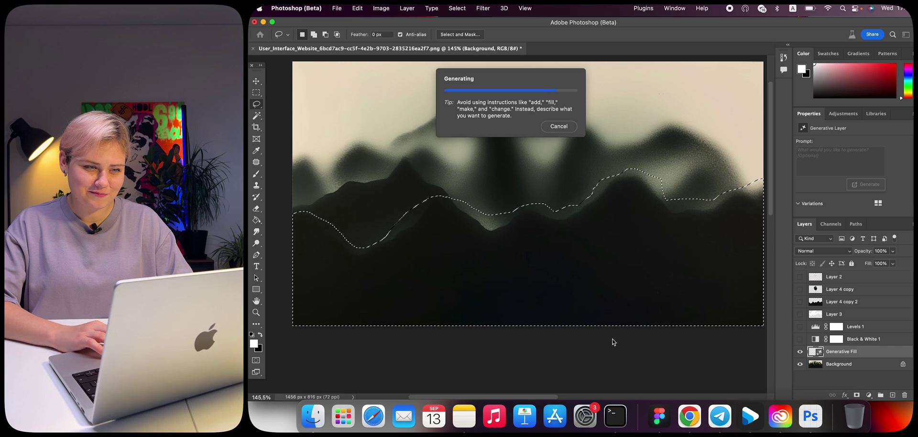
Step: Browse the Generative Fill variations and choose one for the area behind the front mountains
click(539, 337)
click(539, 338)
click(512, 337)
Step: Add a Levels adjustment above the Black & White layer and narrow its input levels from both ends
key(v)
click(869, 395)
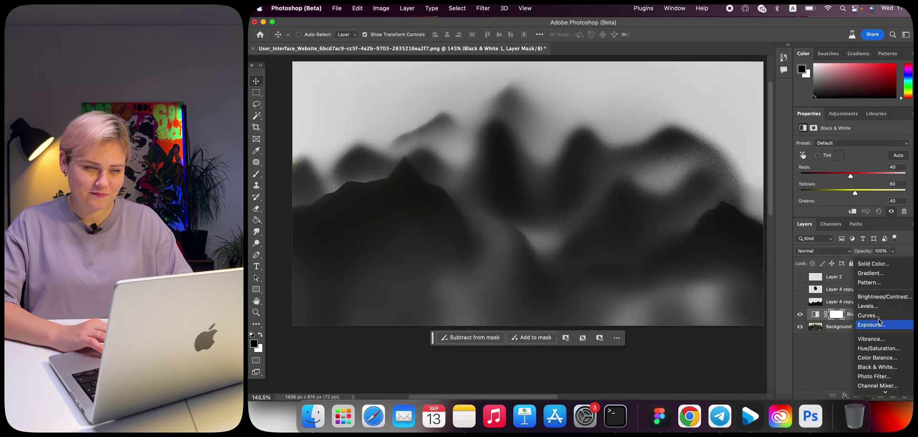
click(866, 305)
drag(905, 192, 879, 192)
drag(816, 193, 831, 193)
Step: Add a new layer above the adjustments and paint white over the area behind the next mountain ridge
click(891, 395)
key(b)
mouse_move(292, 191)
mouse_down()
mouse_move(426, 162)
mouse_move(557, 252)
mouse_move(655, 199)
mouse_up()
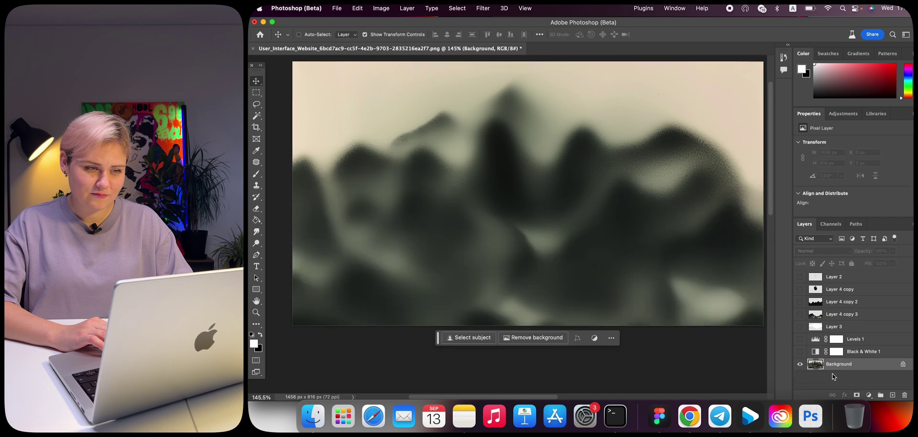
click(855, 351)
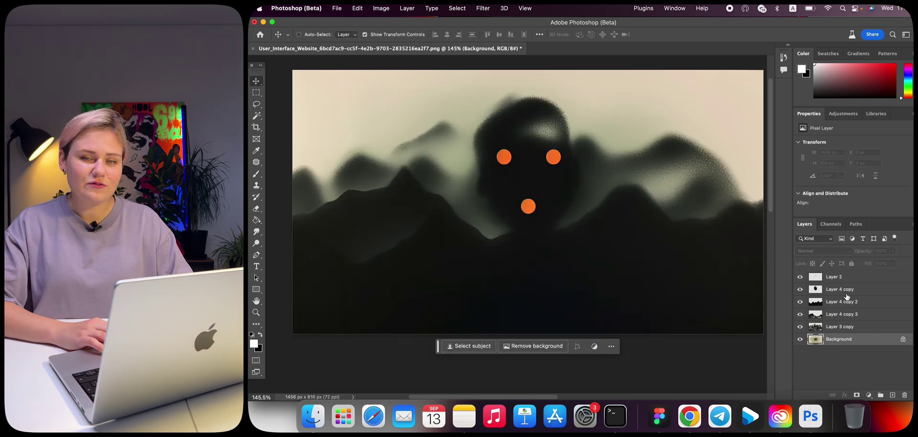
Step: Rename the layers 6, 5, 4, 3, 2 and 1 in order, from the orange circles down to the Background
double_click(836, 278)
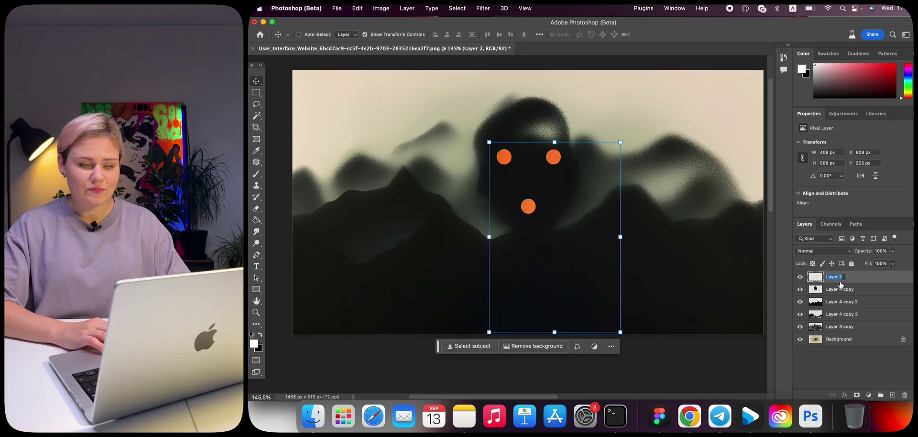
text(6)
double_click(837, 288)
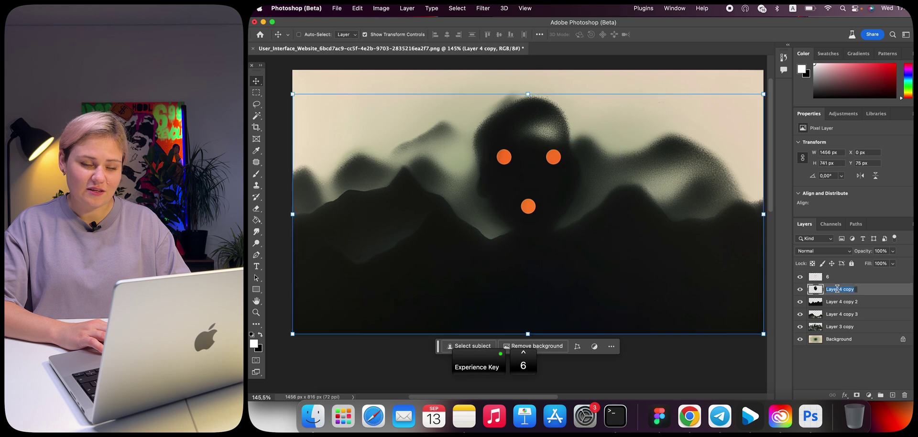
double_click(840, 302)
text(4)
double_click(839, 314)
text(3)
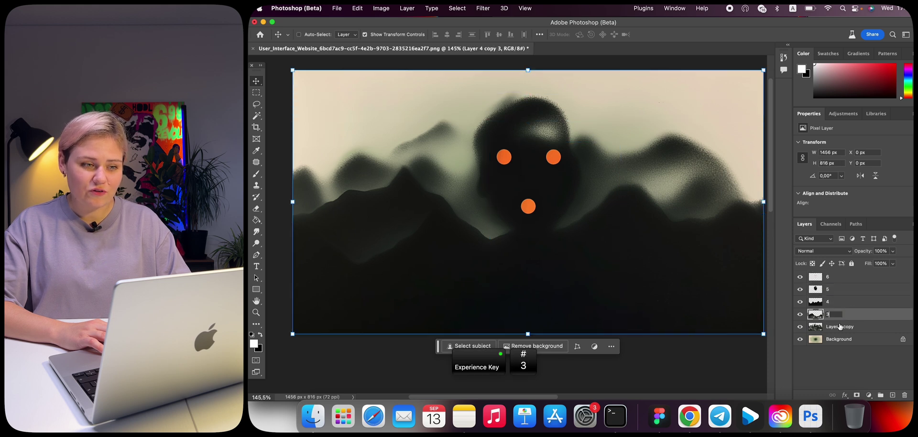
double_click(839, 326)
double_click(839, 340)
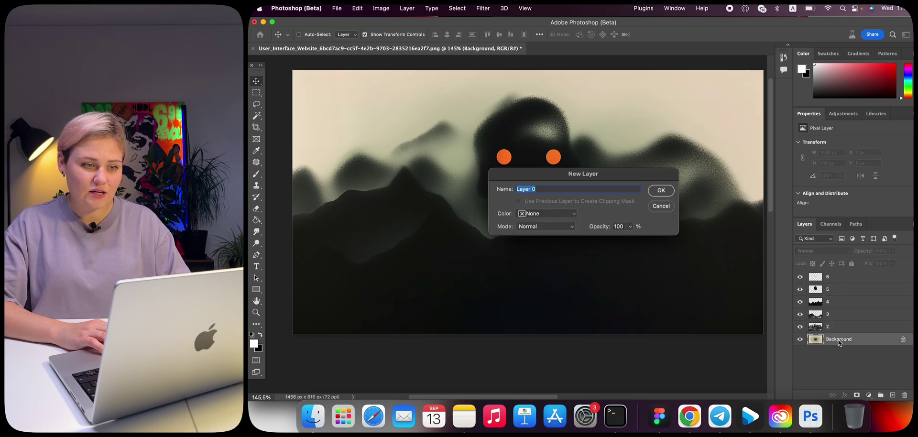
text(1)
click(661, 191)
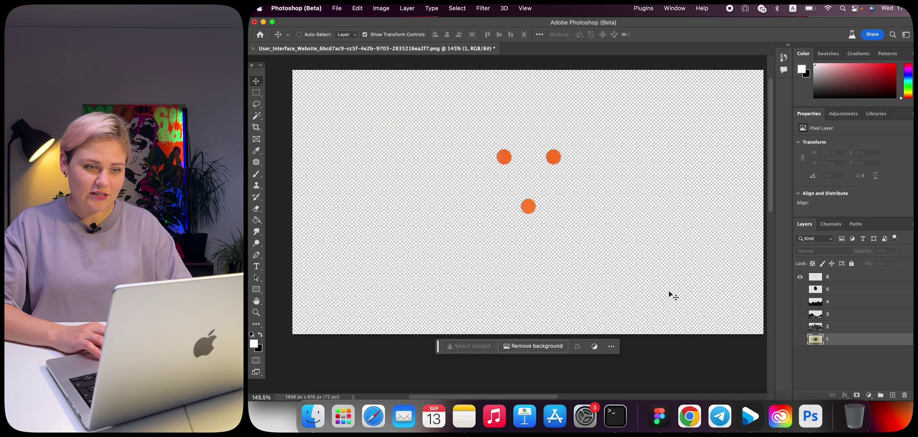
Step: Export the isolated orange circles layer as a PNG named 06 in the Chaos folder
scroll(668, 290, right, 1)
click(336, 8)
mouse_move(423, 152)
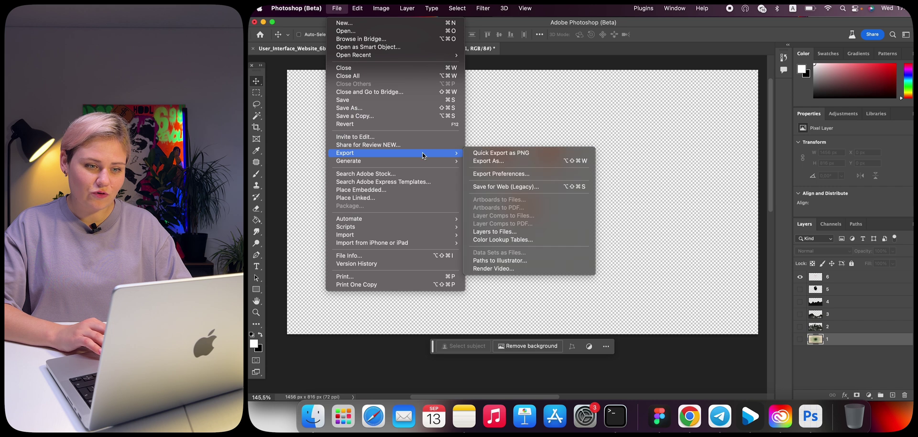
click(516, 153)
text(06)
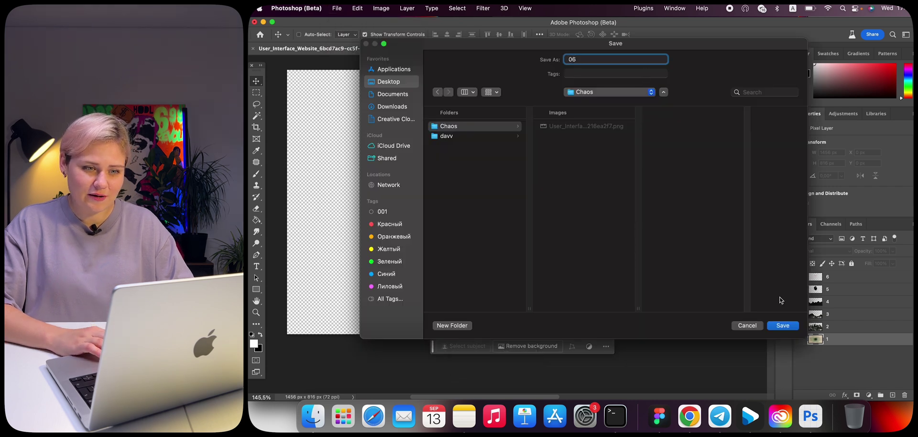
click(792, 326)
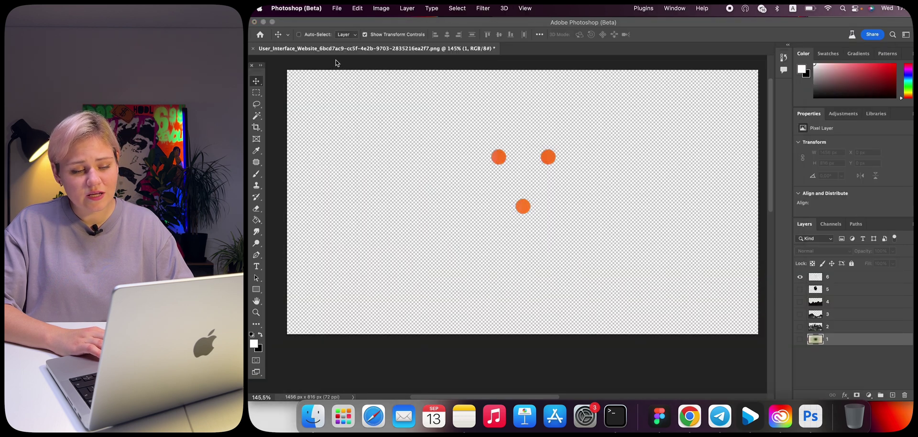
Step: Show only the dark head layer 5 and export it as a PNG named 05
click(799, 277)
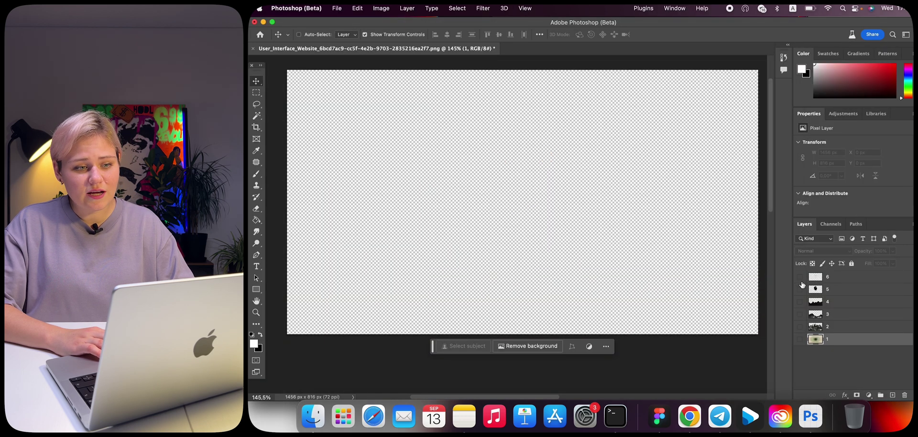
click(799, 289)
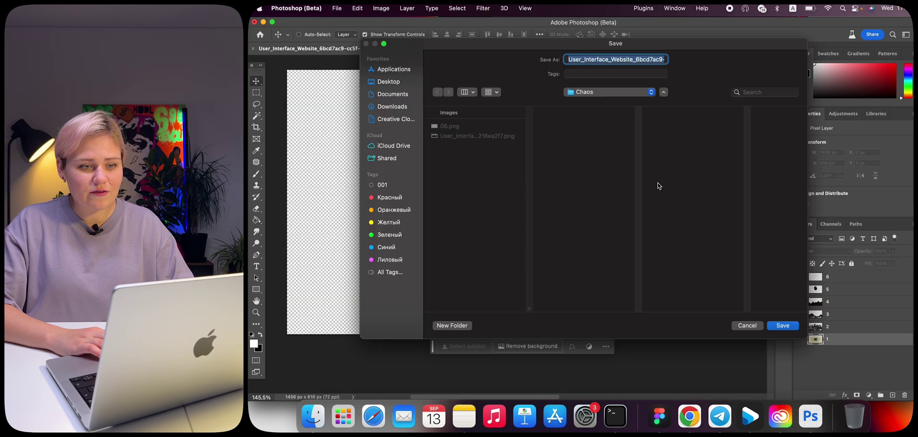
text(05)
key(Return)
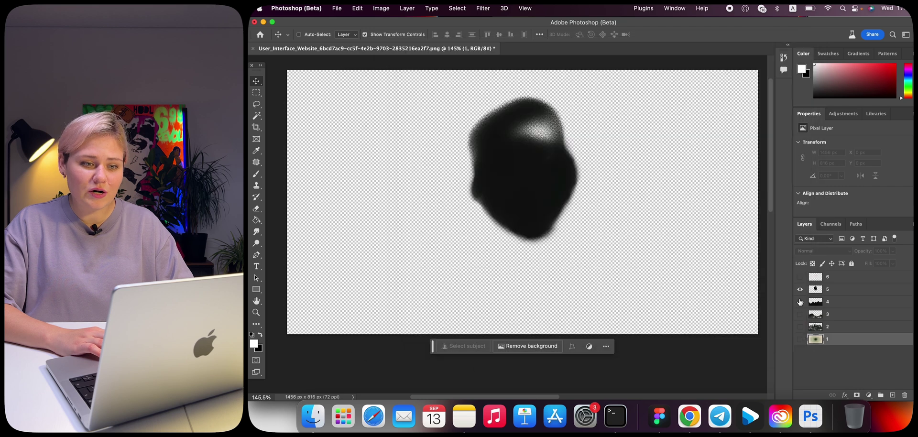
Step: Show only the front mountains layer 4 and export it as a PNG named 04
click(799, 302)
click(800, 289)
click(337, 8)
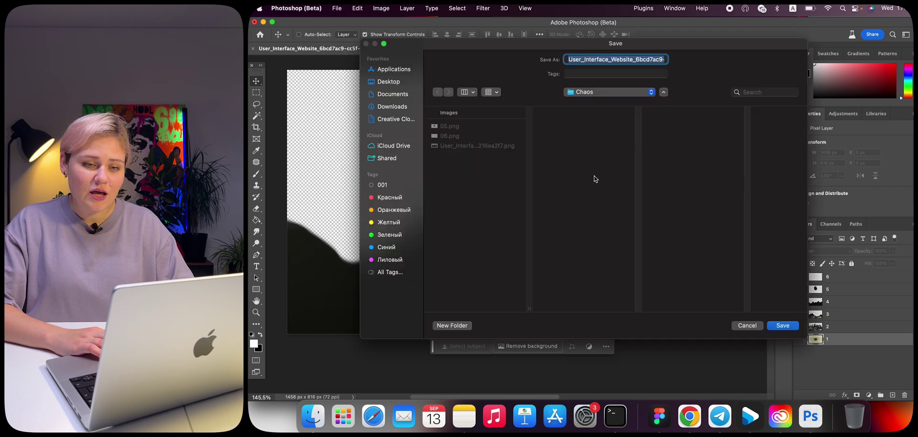
text(04)
key(Return)
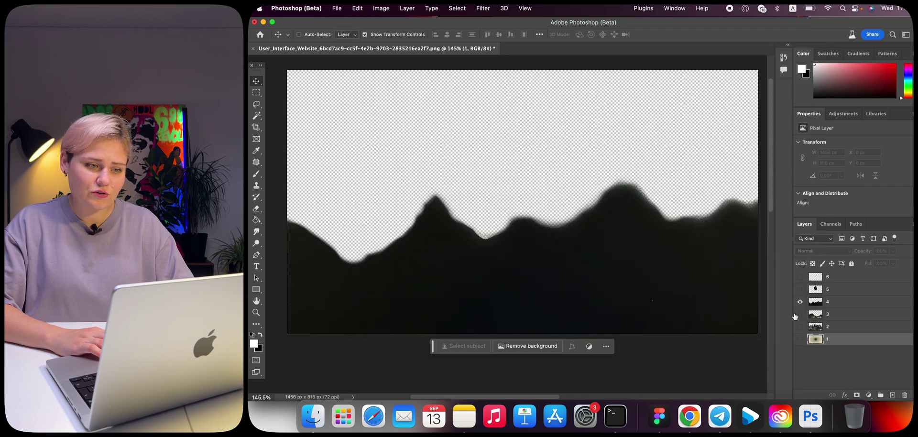
Step: Show only the mountain layer 3 and export it as a PNG named 03
click(800, 302)
click(799, 314)
click(337, 8)
mouse_move(349, 153)
click(501, 154)
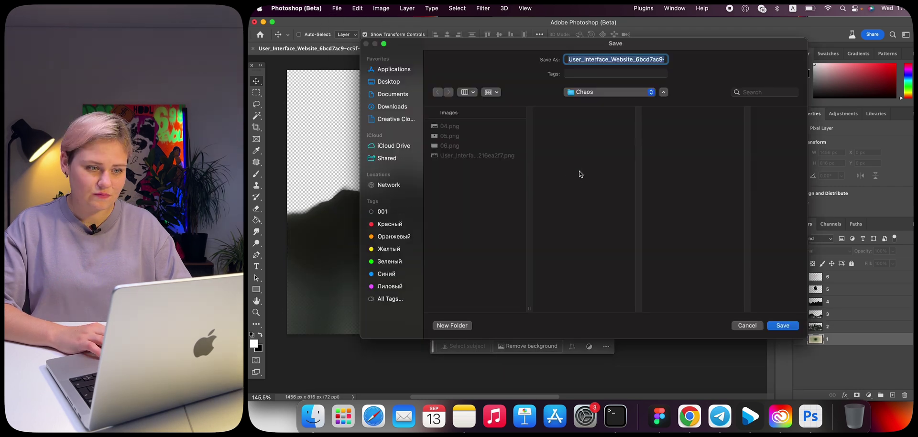
text(03)
key(Return)
Step: Show only the mountain layer 2 and export it as a PNG named 02
click(799, 314)
click(799, 327)
click(336, 8)
click(501, 153)
text(02)
key(Return)
Step: Show only the background layer 1 and export it as a PNG named 01
click(799, 326)
click(800, 348)
click(799, 339)
click(336, 8)
click(501, 153)
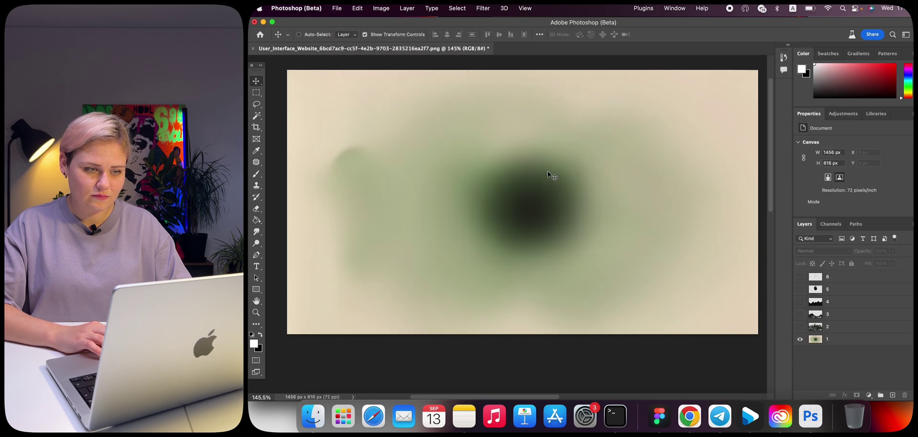
text(01)
key(Return)
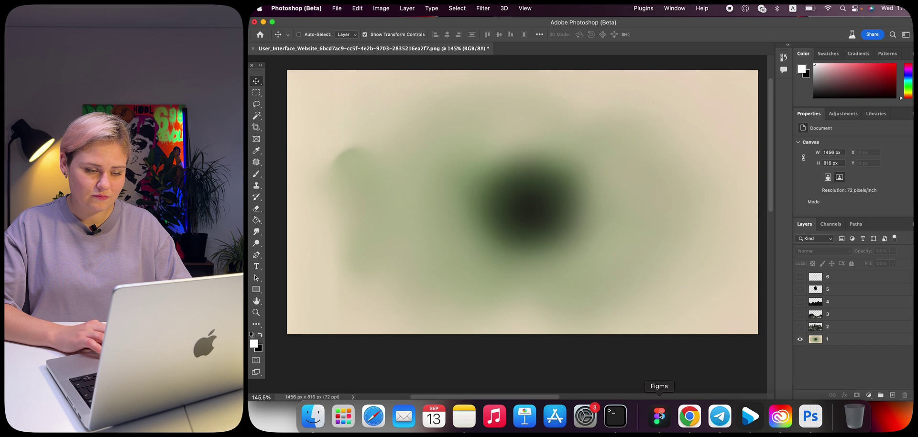
Step: Select 01.png through 06.png in the Chaos folder, switch to Figma and place all six images on the canvas
key(super+m)
shift+click(496, 120)
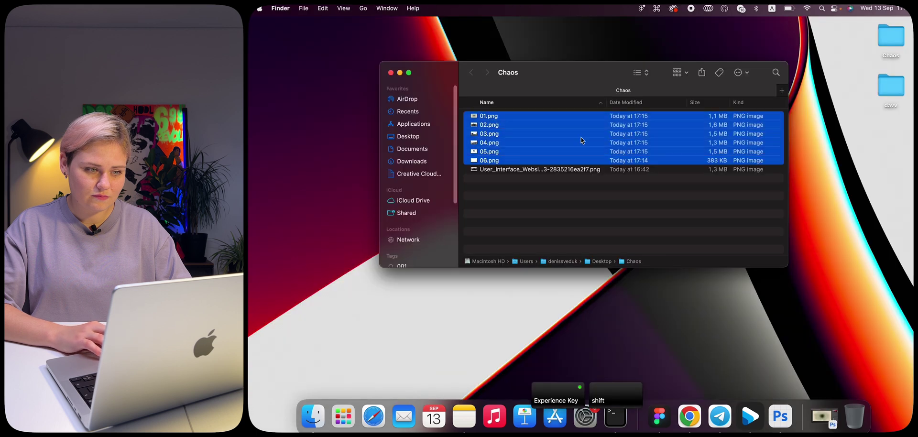
key(ctrl+Right)
drag(581, 137, 538, 312)
drag(730, 376, 431, 277)
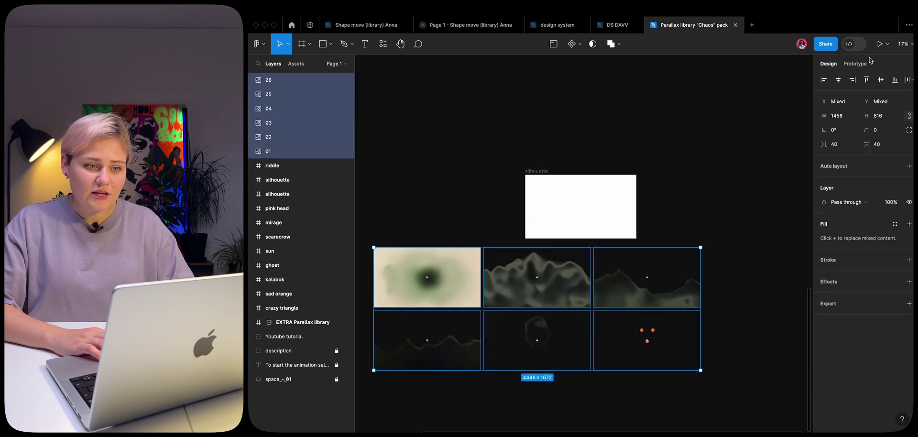
Step: Stack the six images by aligning their horizontal and vertical centers and move them into the empty silhouette frame
click(838, 81)
click(881, 80)
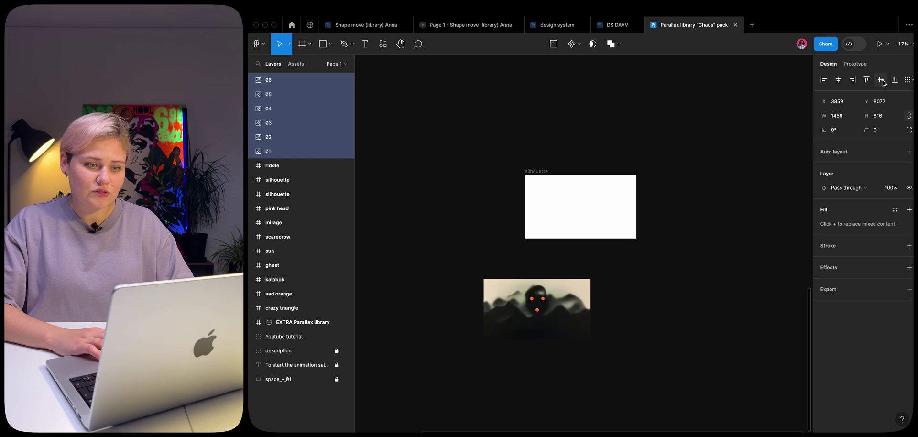
drag(513, 311, 556, 209)
Step: Scale the six stacked images together so they cover the whole silhouette frame
key(shift+2)
key(k)
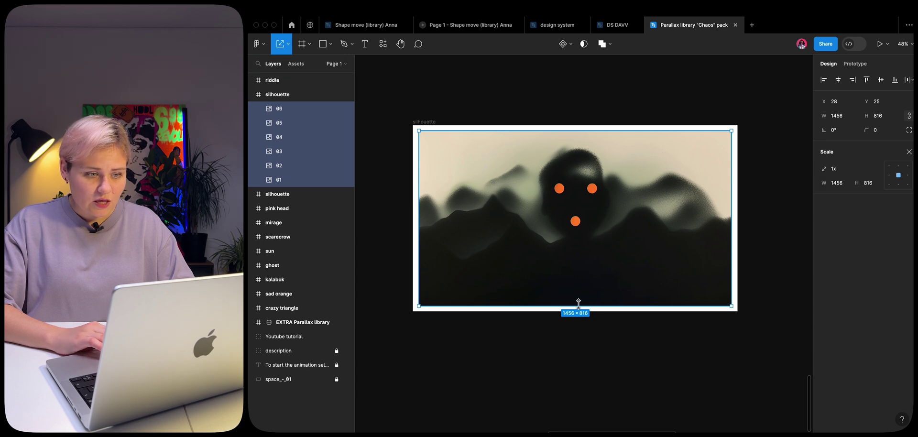
drag(578, 302, 580, 311)
drag(580, 312, 580, 318)
key(super+z)
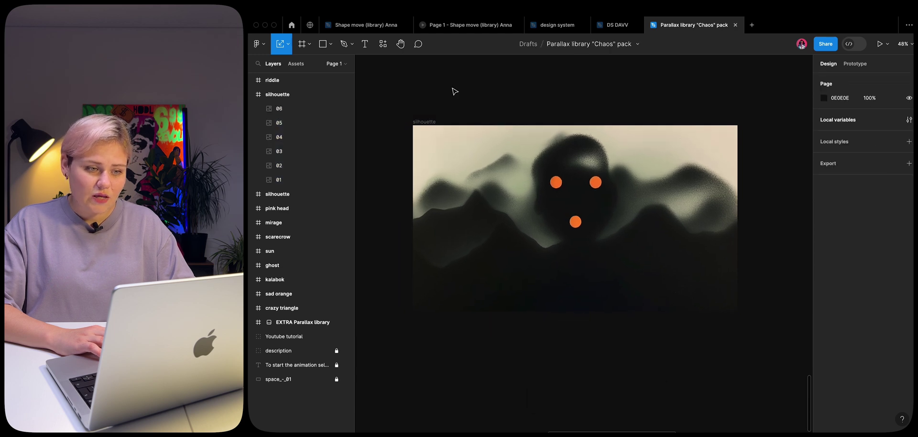
Step: Preview the silhouette frame's layered motion with the Parallax plugin
right_click(474, 287)
mouse_move(534, 355)
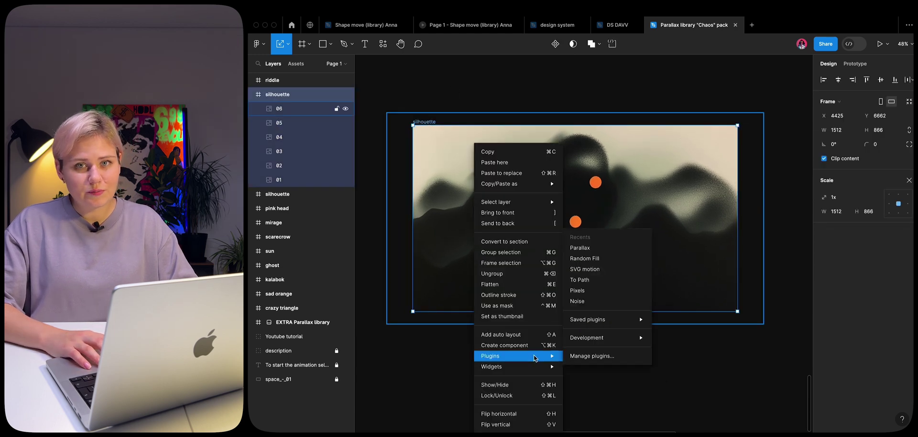
click(595, 250)
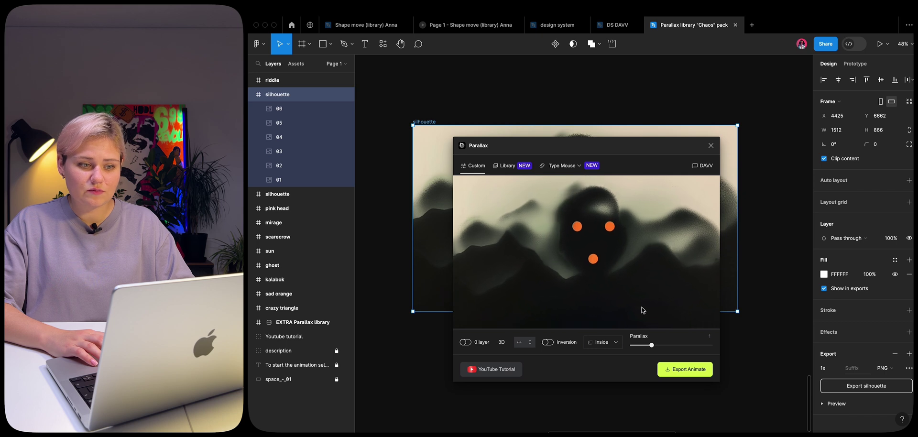
Step: Move the new silhouette frame directly beneath the finished orange silhouette frame
click(496, 113)
scroll(495, 112, down, 5)
drag(497, 120, 493, 138)
scroll(474, 95, up, 3)
scroll(474, 95, up, 1)
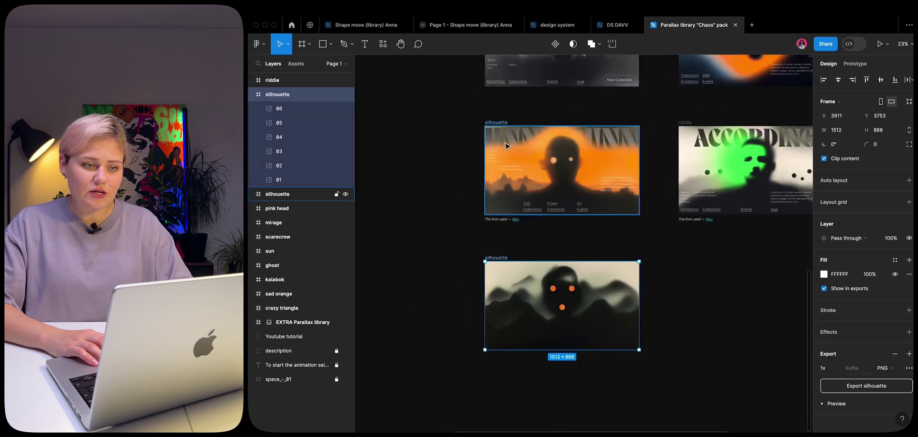
Step: Copy the noise layer from the orange silhouette frame and paste it into the new silhouette frame
click(252, 193)
click(284, 209)
key(super+c)
click(515, 309)
scroll(514, 309, up, 3)
key(super+v)
scroll(514, 309, down, 2)
scroll(570, 240, up, 5)
scroll(557, 218, down, 6)
Step: Copy the text group from the orange silhouette frame and paste it into the new silhouette frame
click(286, 207)
click(291, 238)
key(super+c)
click(282, 94)
key(super+v)
Step: Copy the sunny bunny title from the orange frame into the new silhouette frame and place it between layers 03 and 02
click(287, 223)
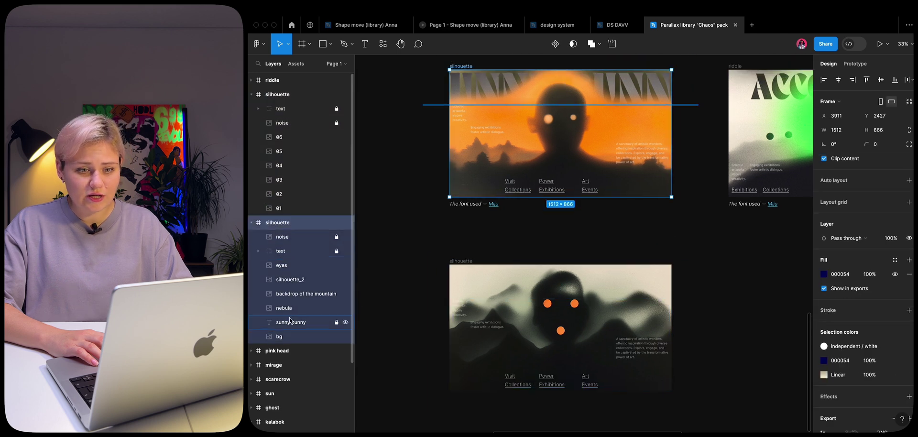
click(289, 321)
key(super+c)
click(282, 95)
key(super+v)
drag(299, 110, 297, 200)
Step: Run the Parallax plugin again on the new silhouette frame and open its animation export options
scroll(566, 300, up, 3)
click(408, 242)
key(alt+super+p)
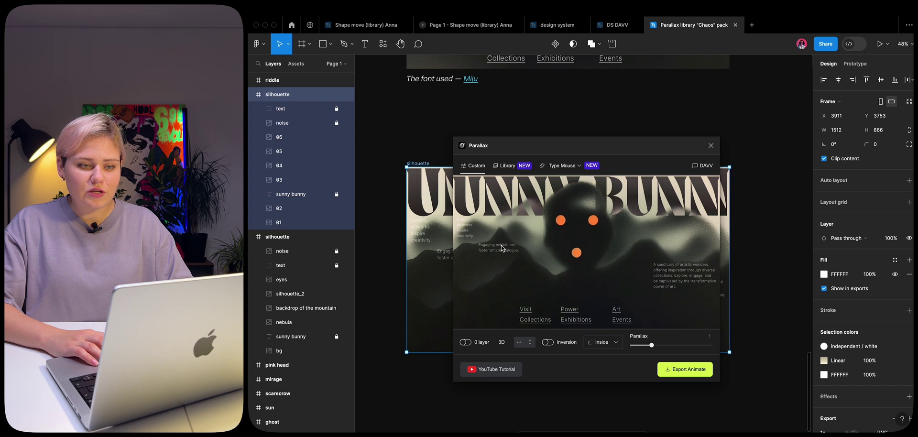
click(681, 371)
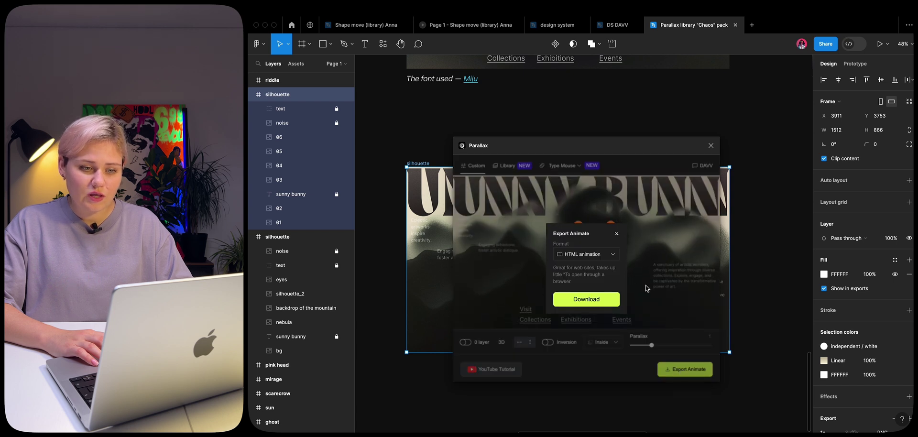